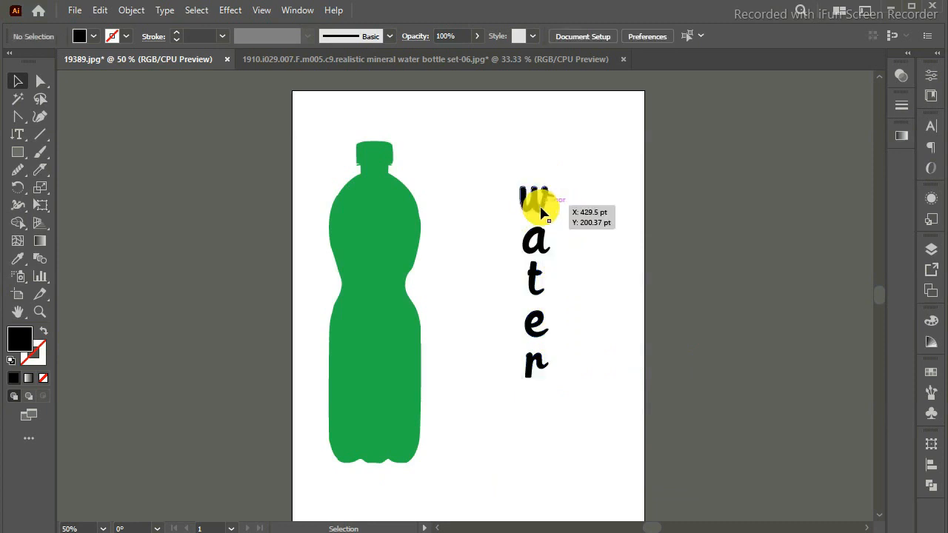
Draw a downward-bowed curve across the bottle's upper body with the Pen tool, using no fill and a black stroke.
click(530, 198)
click(509, 234)
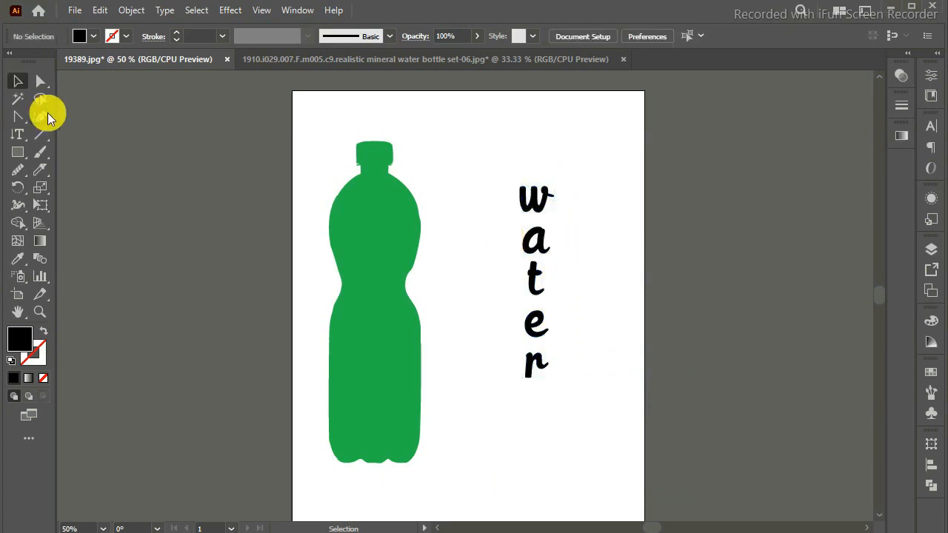
click(40, 134)
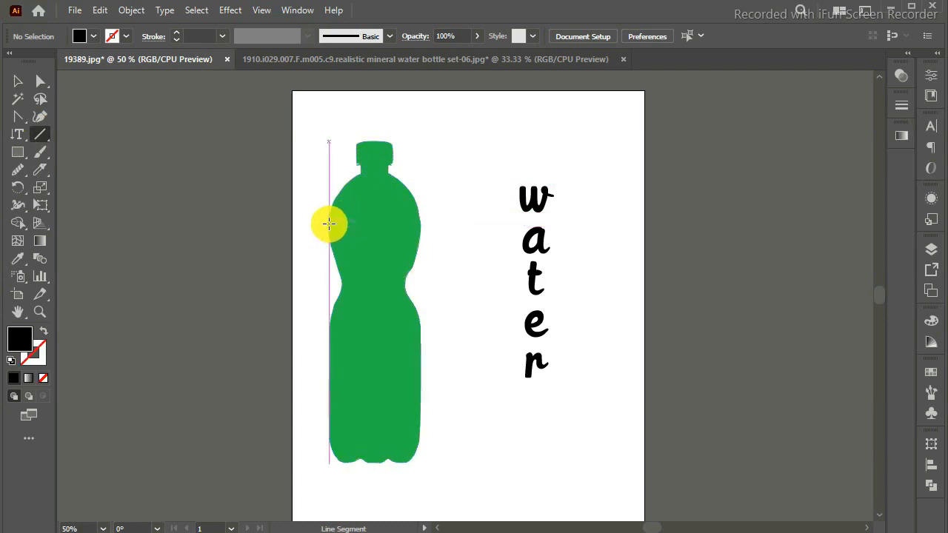
key(p)
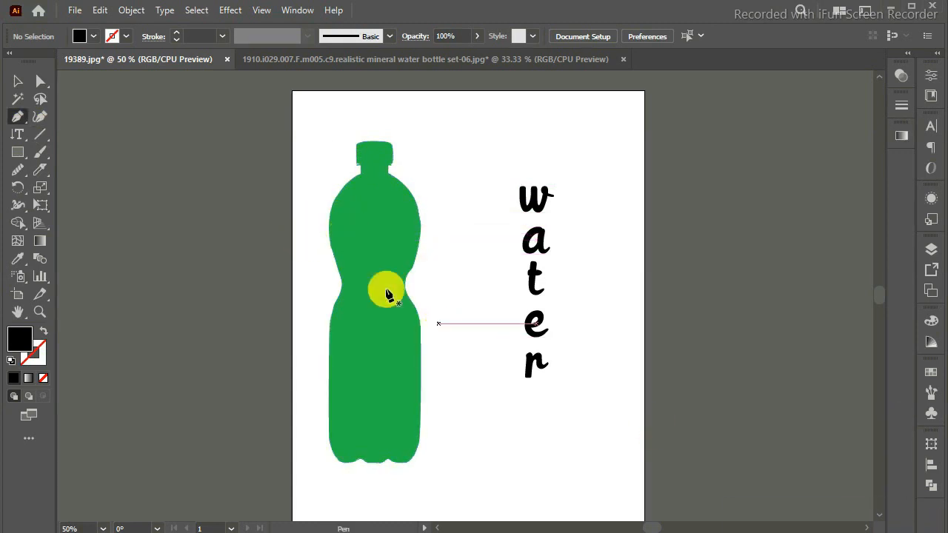
click(313, 223)
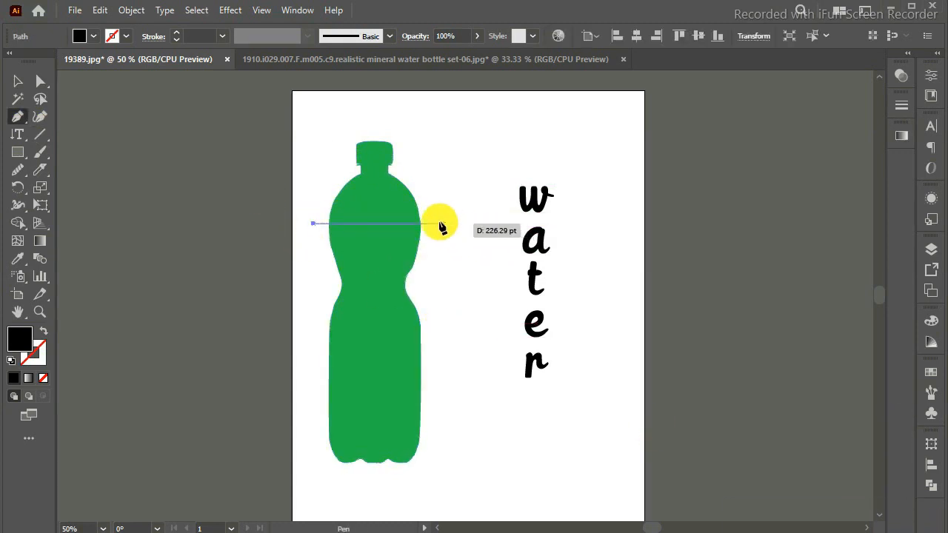
drag(486, 191, 487, 184)
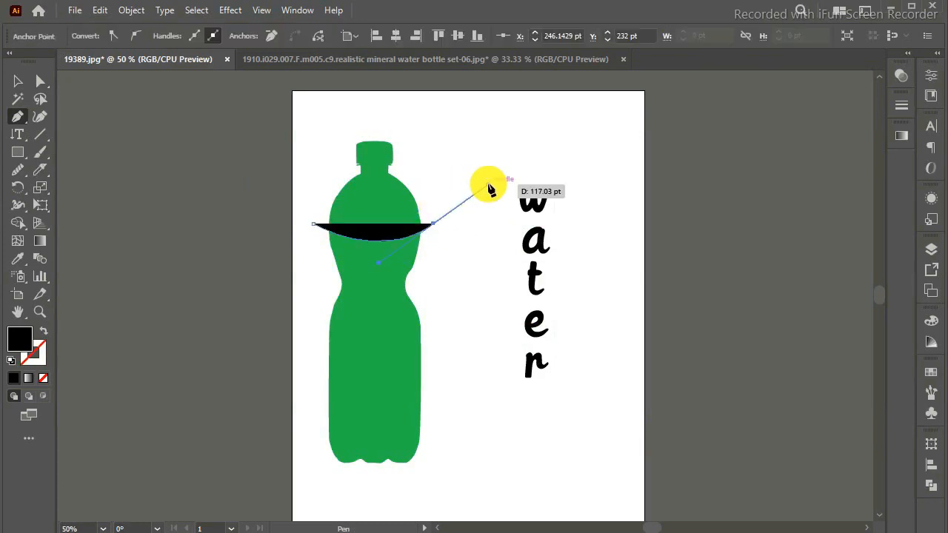
click(44, 333)
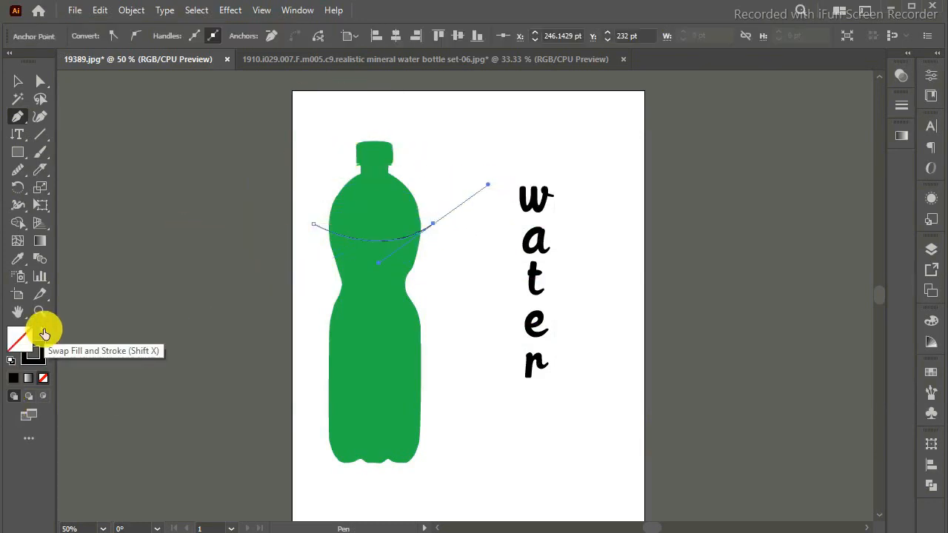
key(Return)
Set the curve's stroke weight to 10 pt.
click(932, 79)
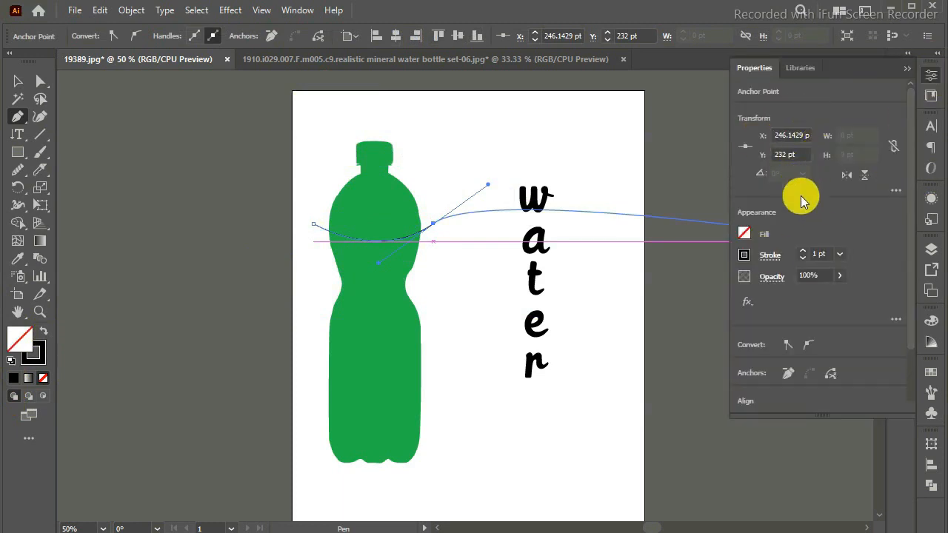
click(906, 67)
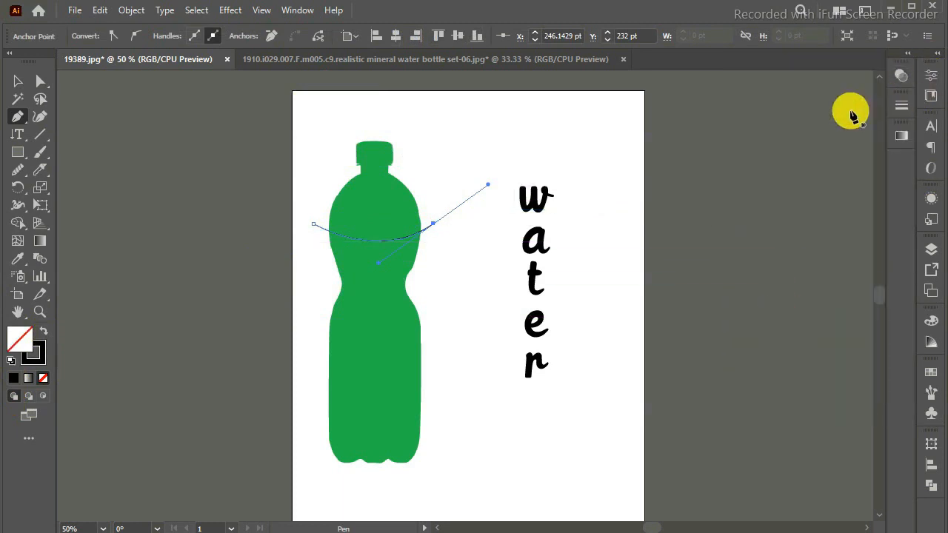
click(933, 78)
click(839, 254)
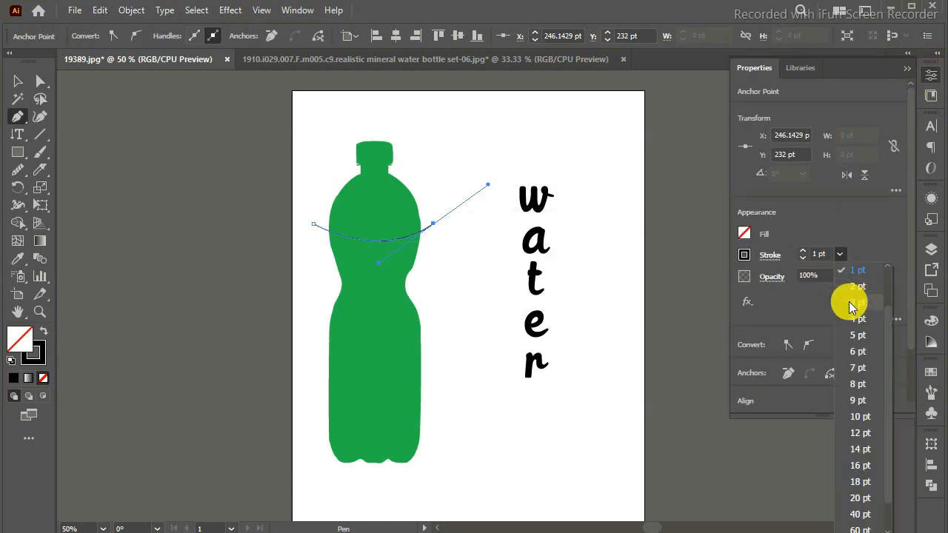
click(856, 334)
click(845, 256)
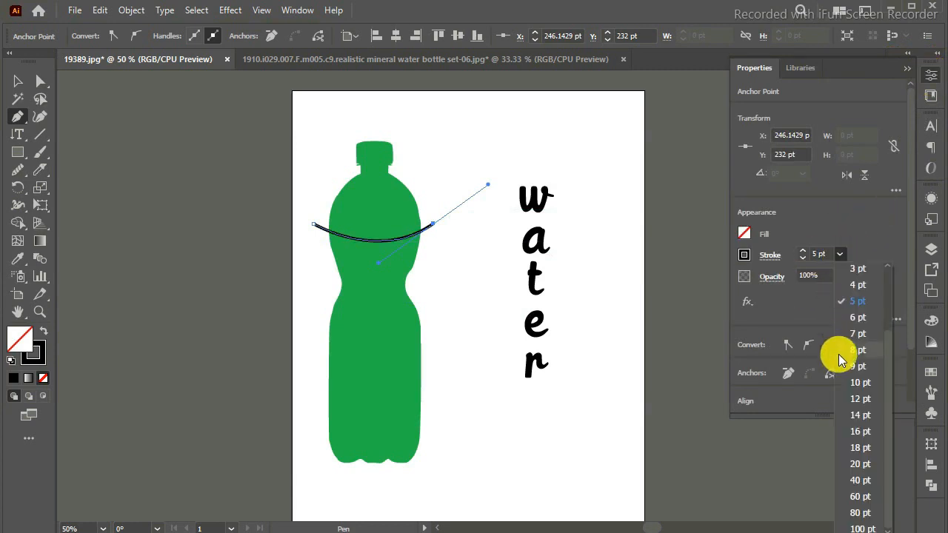
click(842, 368)
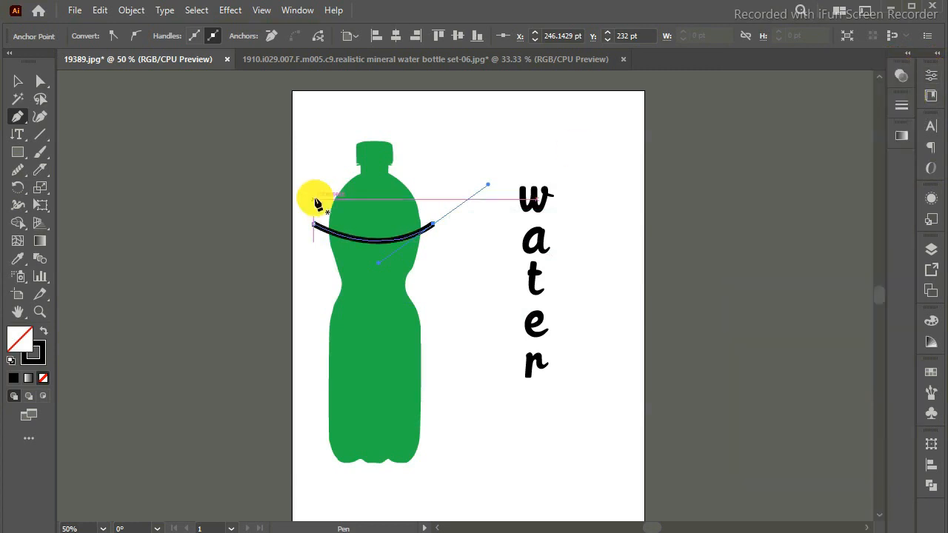
click(17, 82)
click(17, 117)
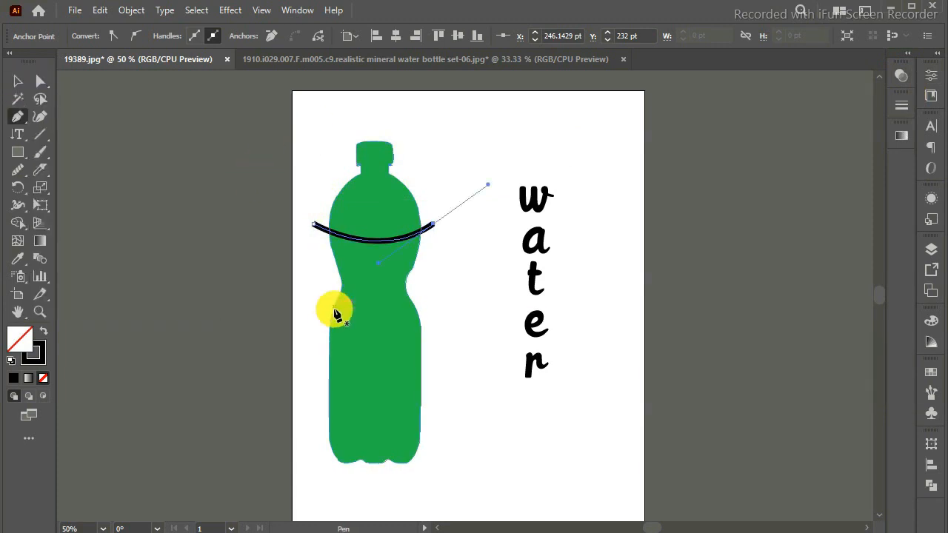
drag(323, 290, 432, 305)
drag(456, 334, 455, 331)
key(ctrl+z)
key(ctrl+z)
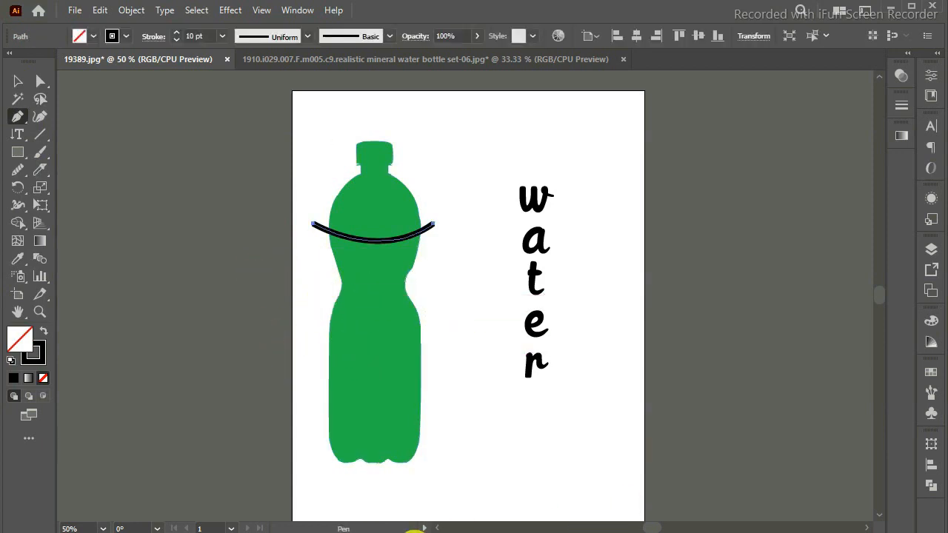
Draw a shallow upward-arched curve across the bottle's narrow waist, extending past both sides of the silhouette.
click(313, 295)
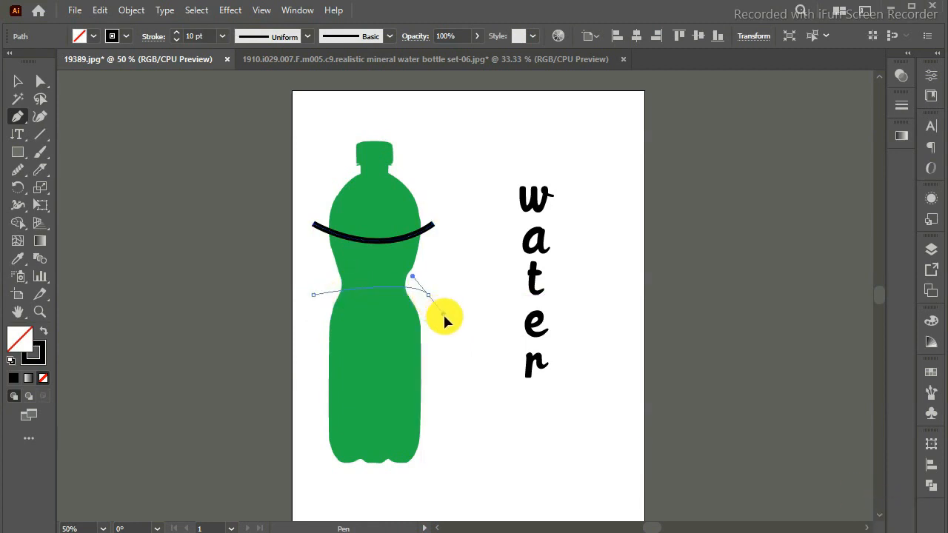
drag(463, 319, 469, 314)
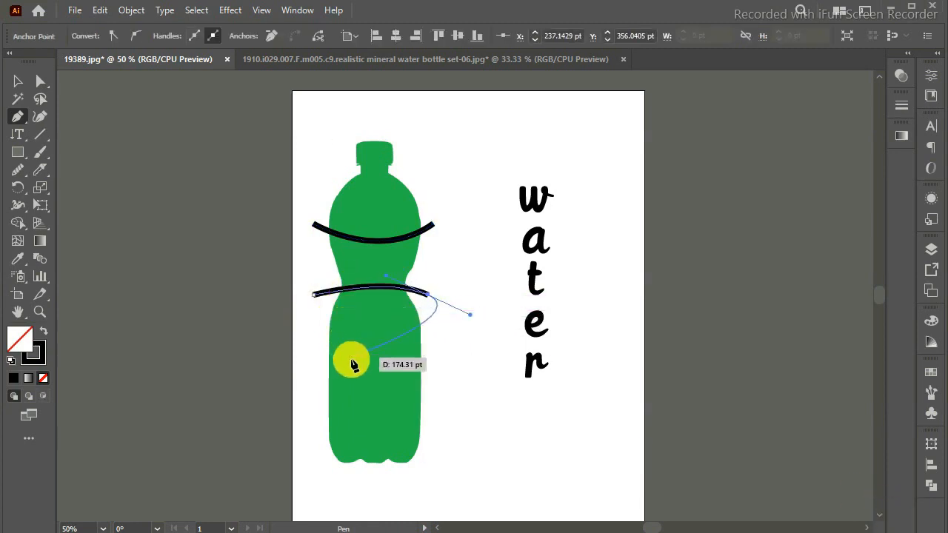
key(Return)
Draw a straight horizontal line across the bottle's lower body, extending past both sides of the silhouette.
click(314, 365)
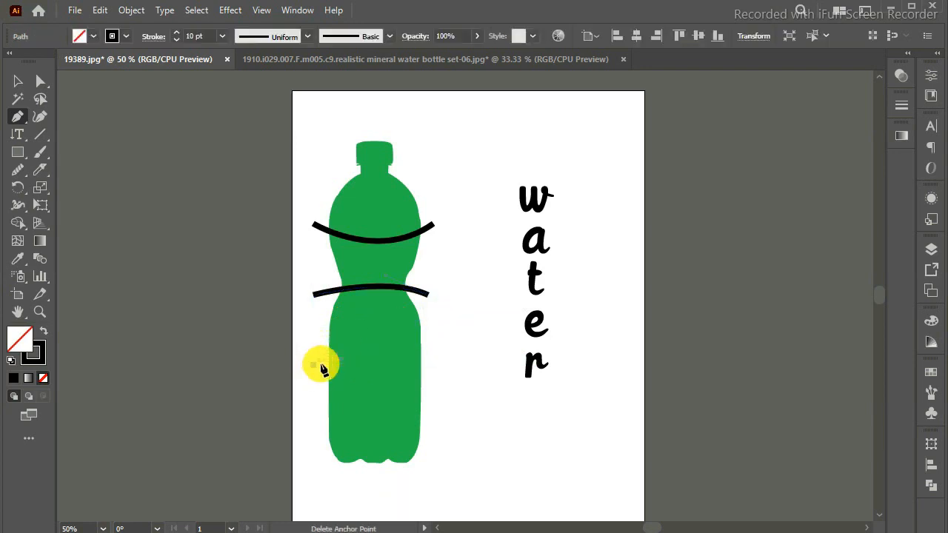
click(441, 365)
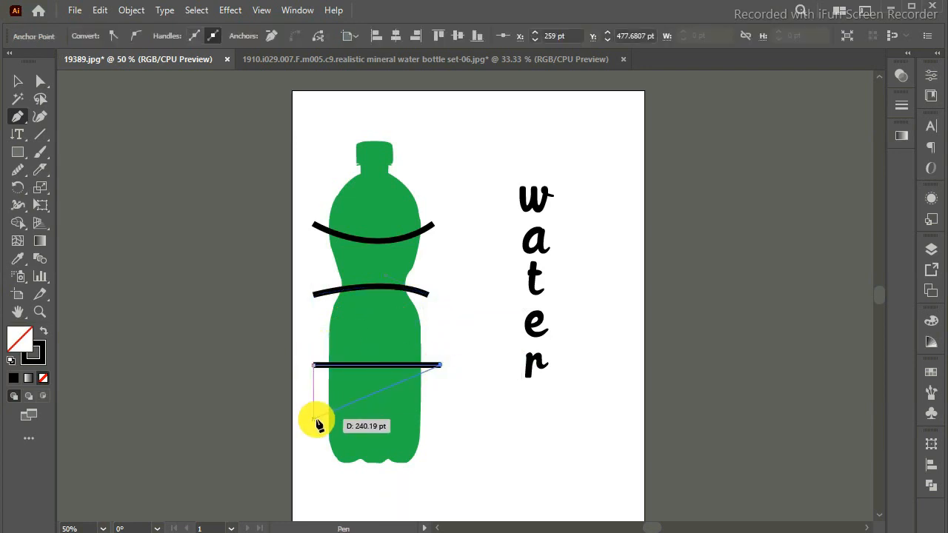
key(Return)
click(316, 420)
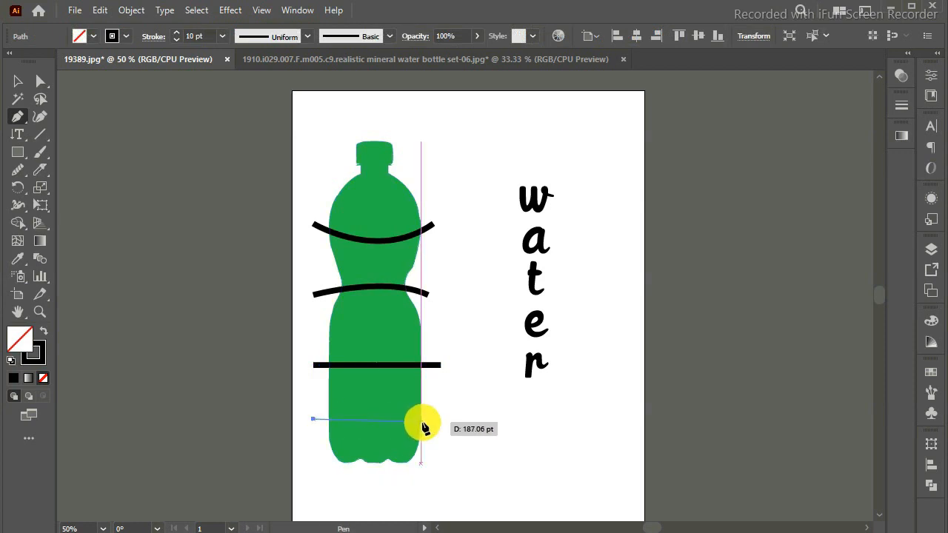
key(BackSpace)
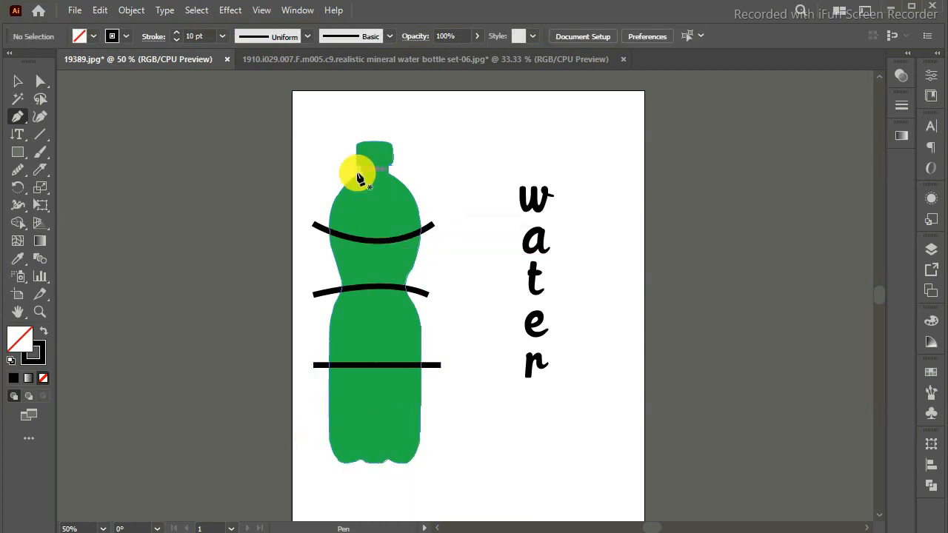
Draw a nearly horizontal straight line across the bottle's shoulder, just below the neck.
click(325, 178)
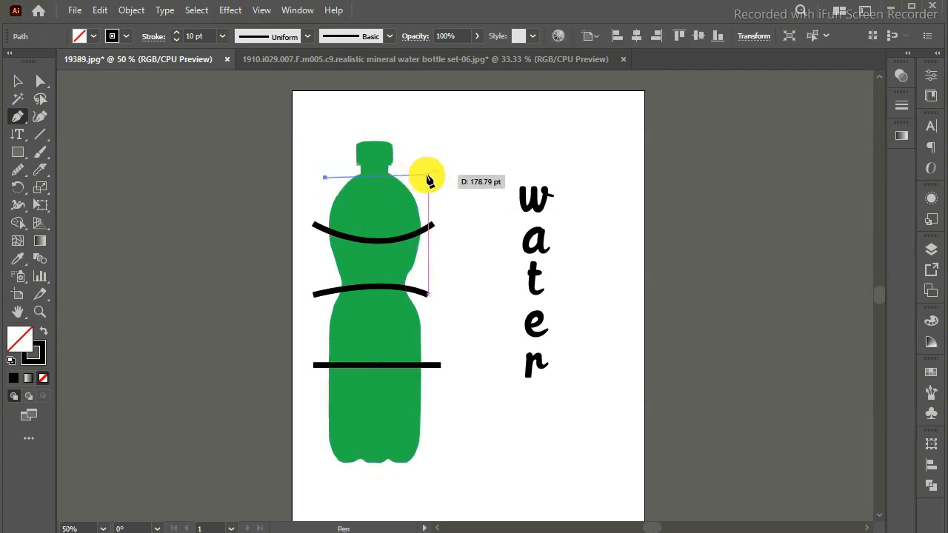
click(428, 178)
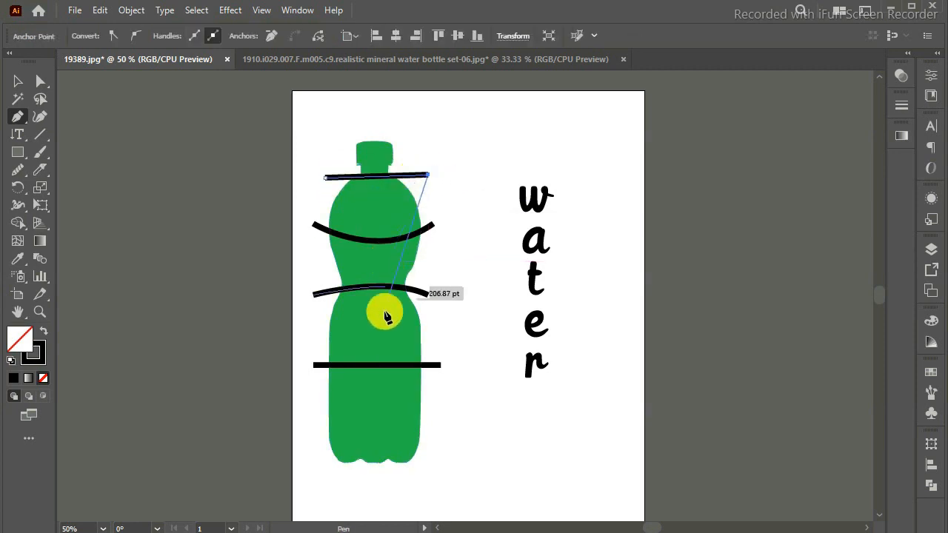
click(311, 417)
key(ctrl+z)
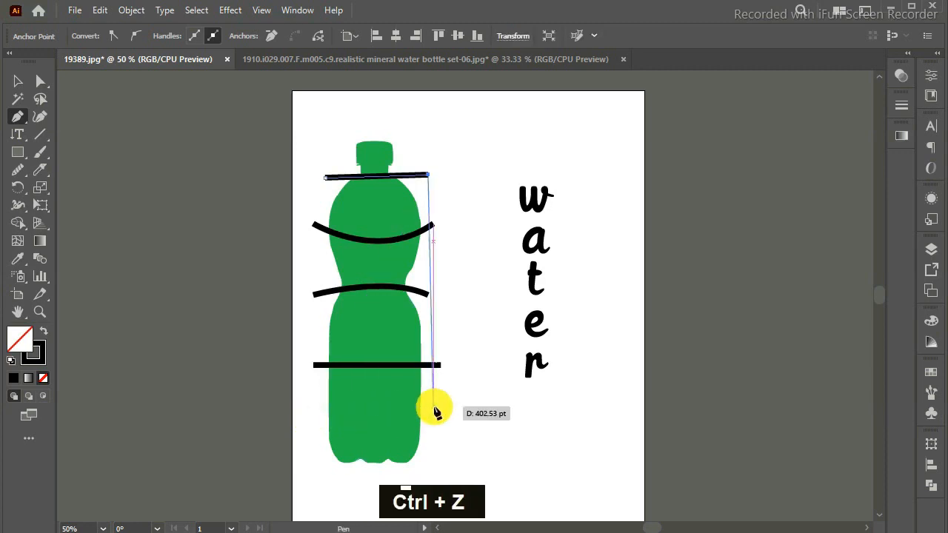
key(Return)
Draw two more straight lines across the bottle, one beneath the lower-body line and one near the base.
click(313, 408)
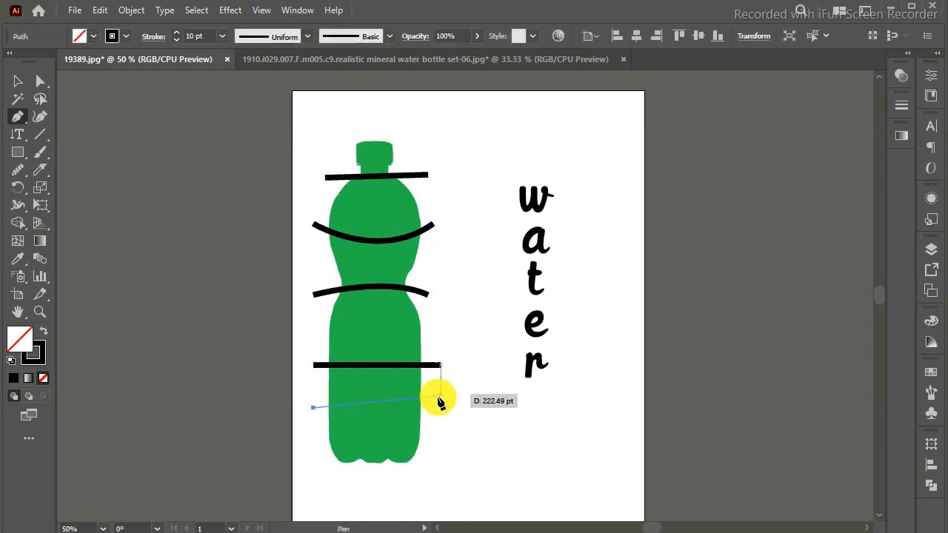
click(441, 404)
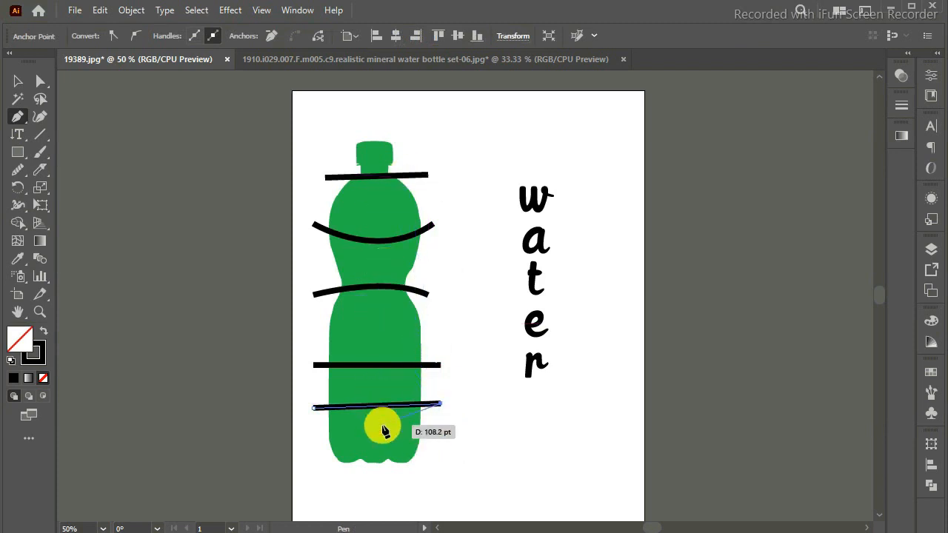
key(Return)
key(Return)
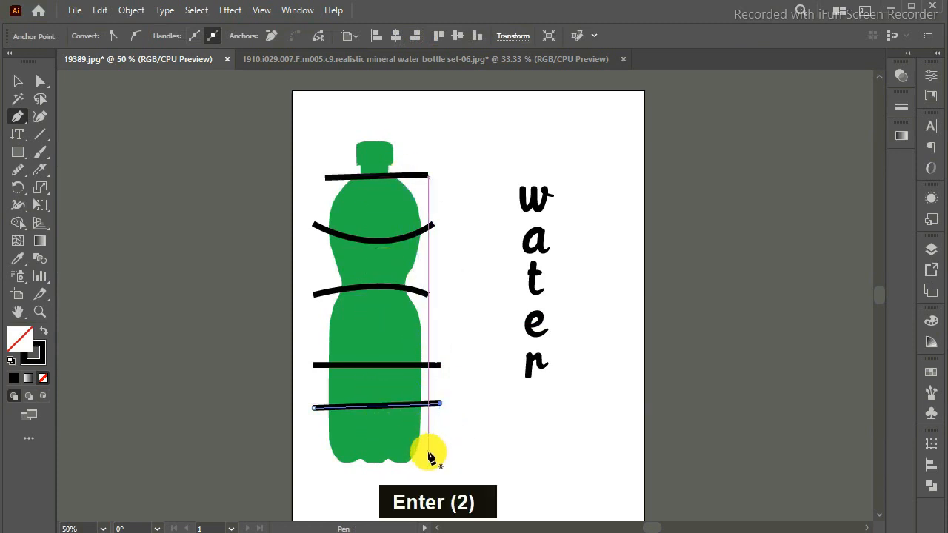
click(429, 451)
click(308, 451)
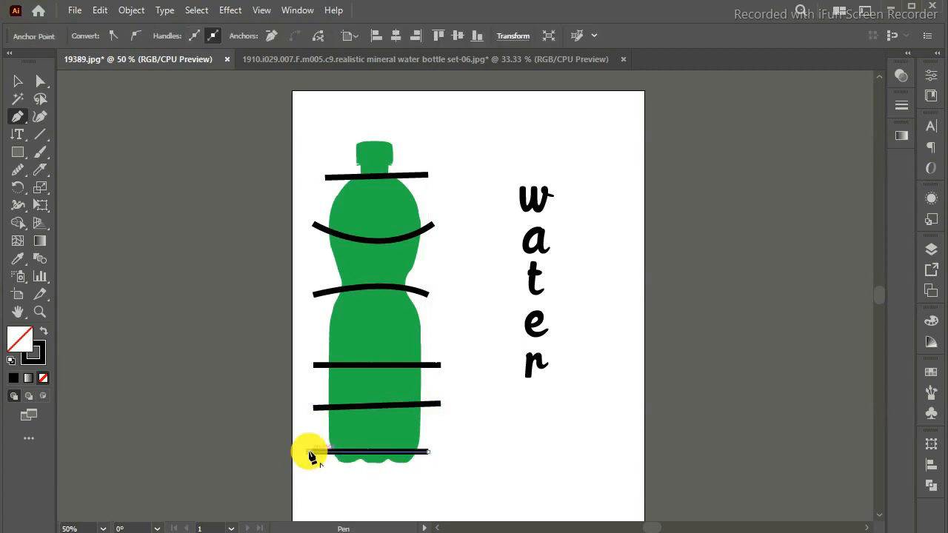
Select the bottle and the lines crossing it, and convert the line strokes to filled shapes with Outline Stroke.
click(18, 82)
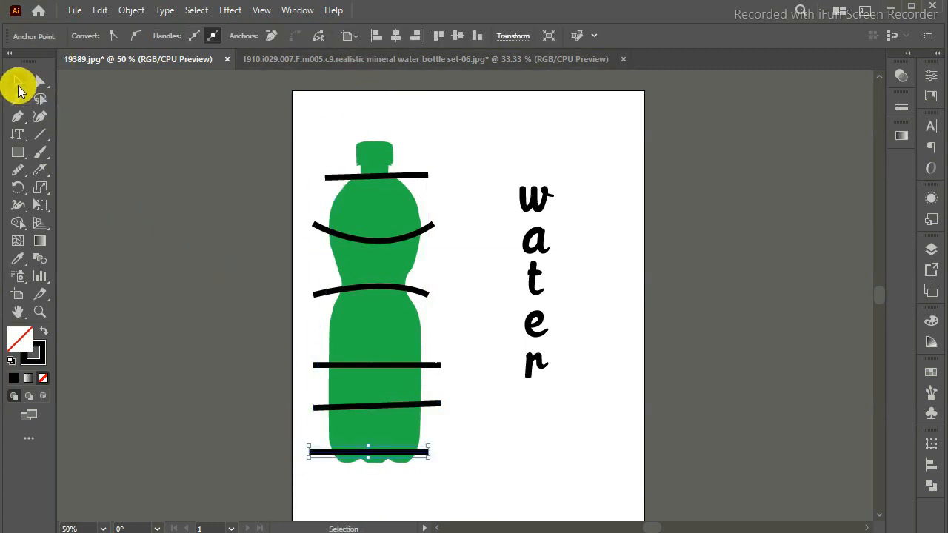
click(419, 178)
shift+click(413, 232)
shift+click(404, 287)
shift+click(409, 297)
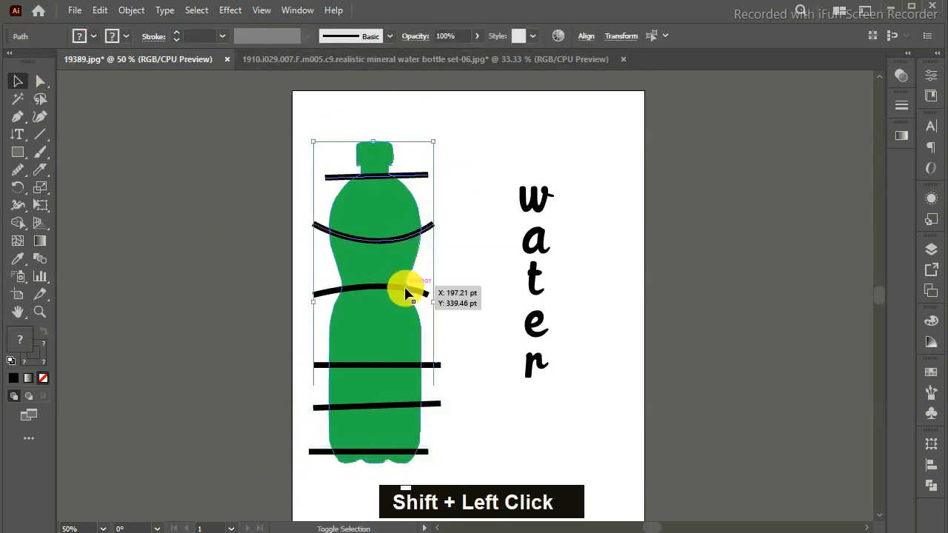
shift+click(404, 366)
shift+click(402, 405)
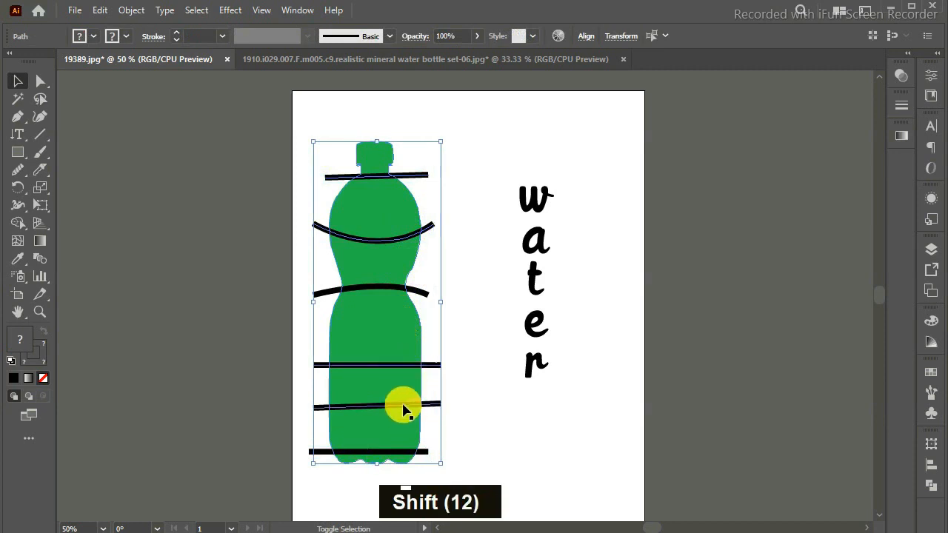
shift+click(400, 453)
right_click(404, 236)
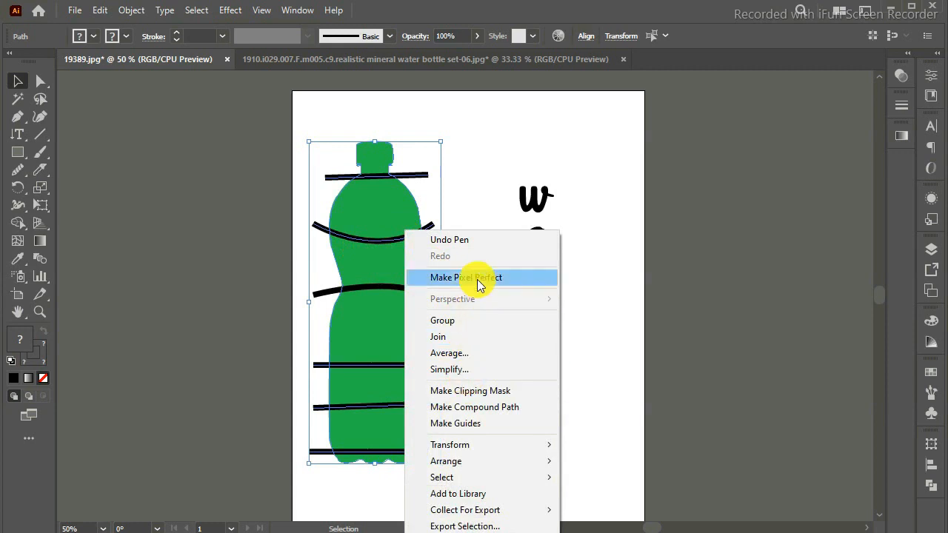
click(131, 9)
mouse_move(302, 358)
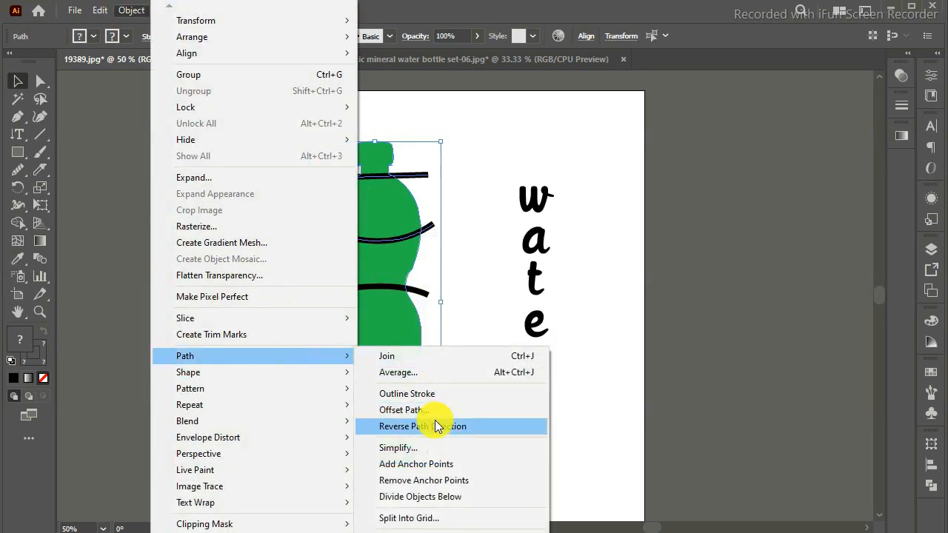
click(437, 389)
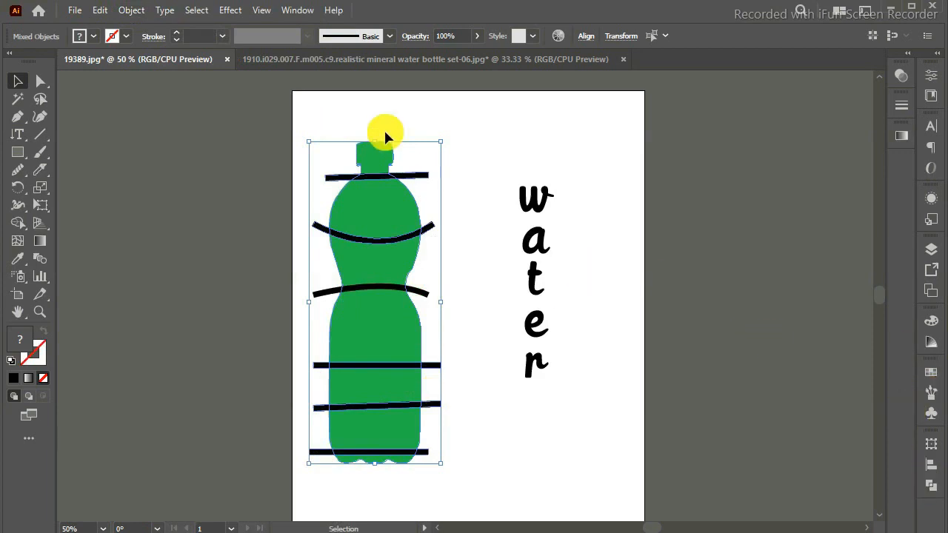
Select the bottle with all six crossing lines and subtract the lines from it with Pathfinder's Minus Front.
click(503, 127)
click(402, 175)
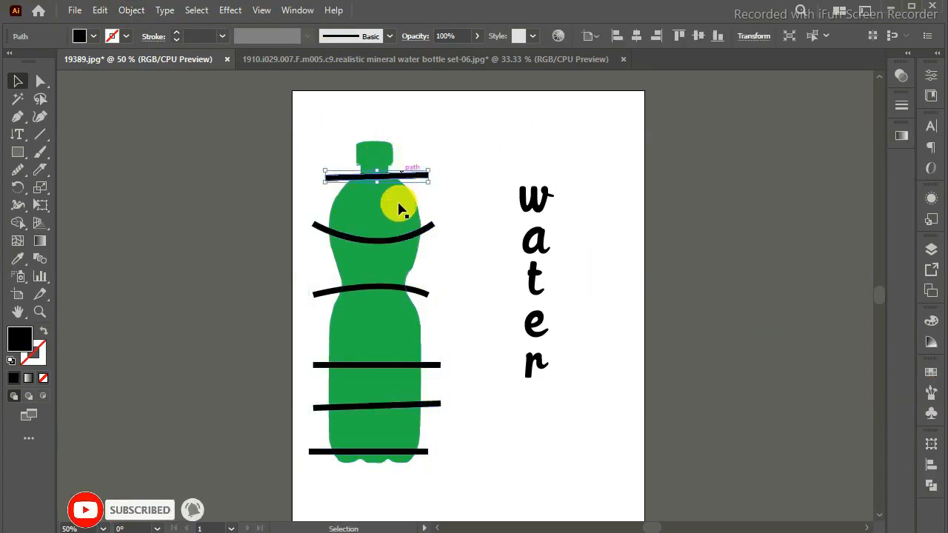
shift+click(392, 237)
shift+click(392, 291)
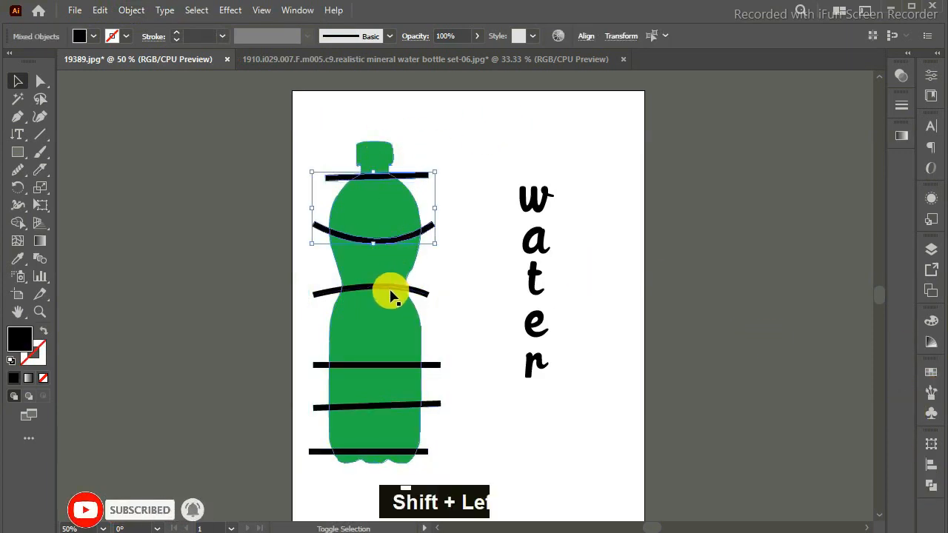
shift+click(392, 365)
shift+click(388, 406)
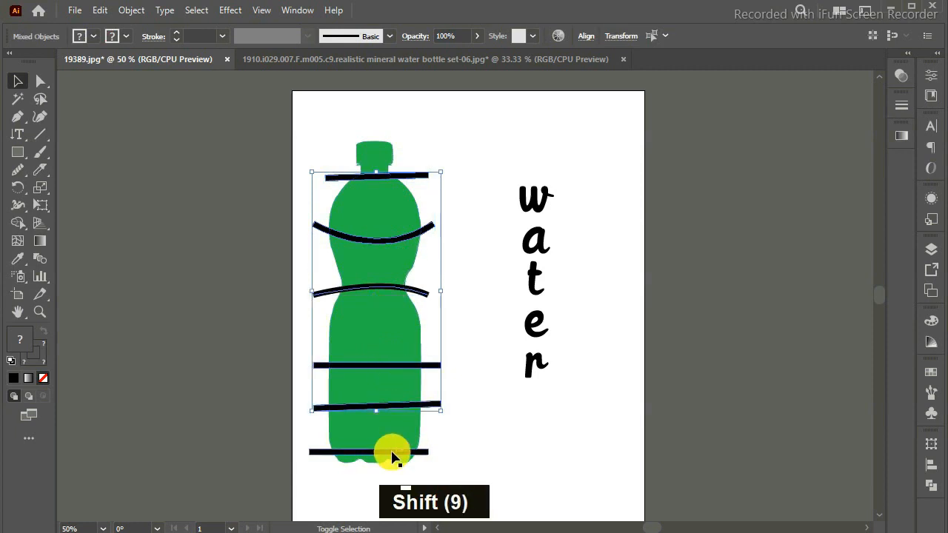
shift+click(391, 451)
shift+click(399, 152)
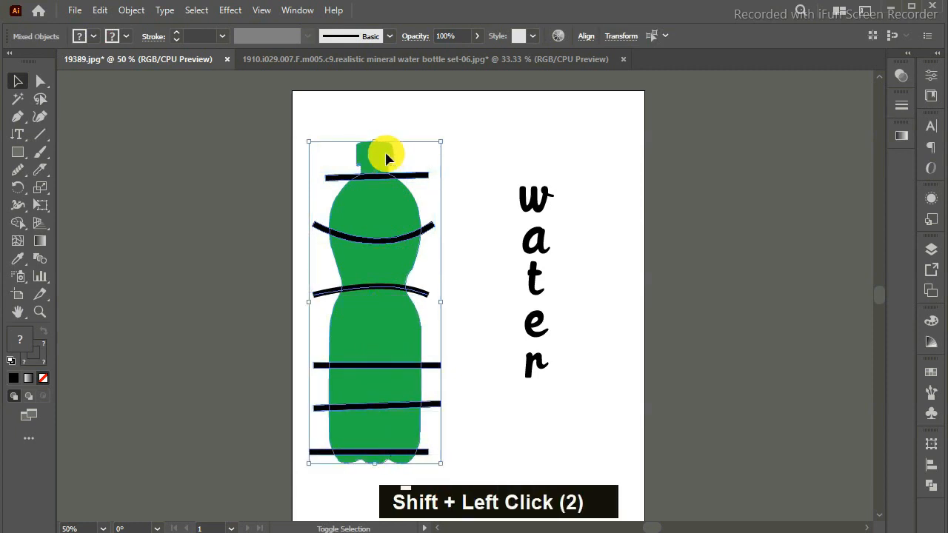
click(930, 469)
click(837, 391)
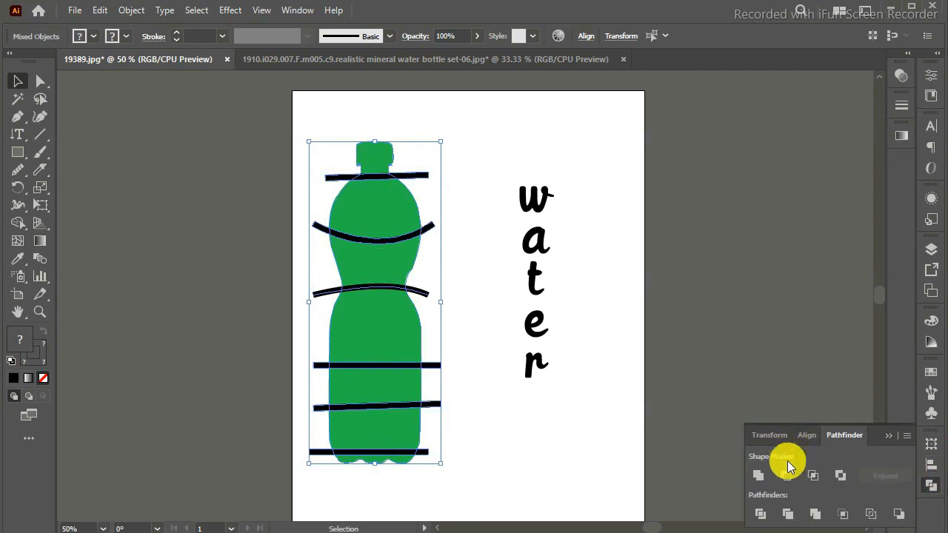
click(785, 474)
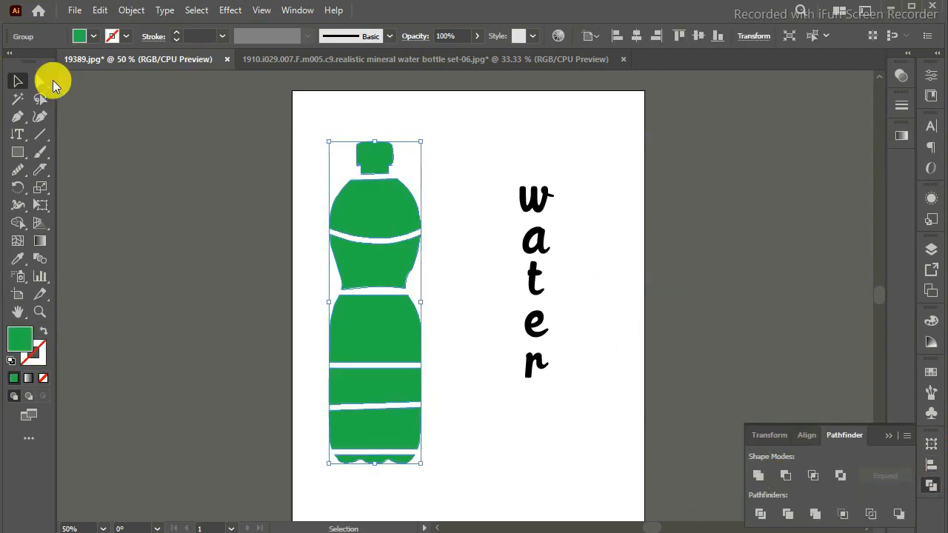
Ungroup the cut bottle into separate section shapes and clear the selection.
click(222, 141)
click(356, 197)
right_click(388, 198)
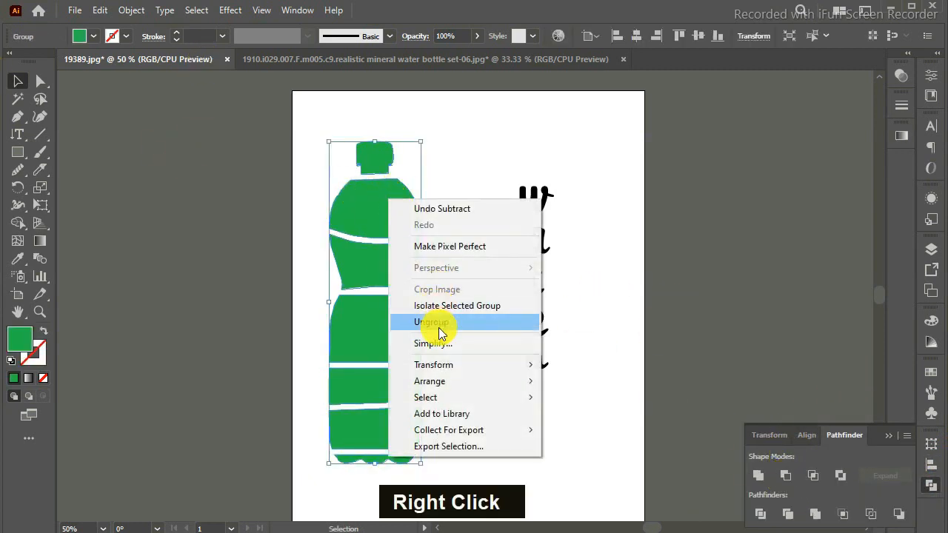
click(449, 322)
click(446, 234)
Fit the letter "w" into the bottle's shoulder section using Envelope Distort, Make with Top Object.
click(398, 218)
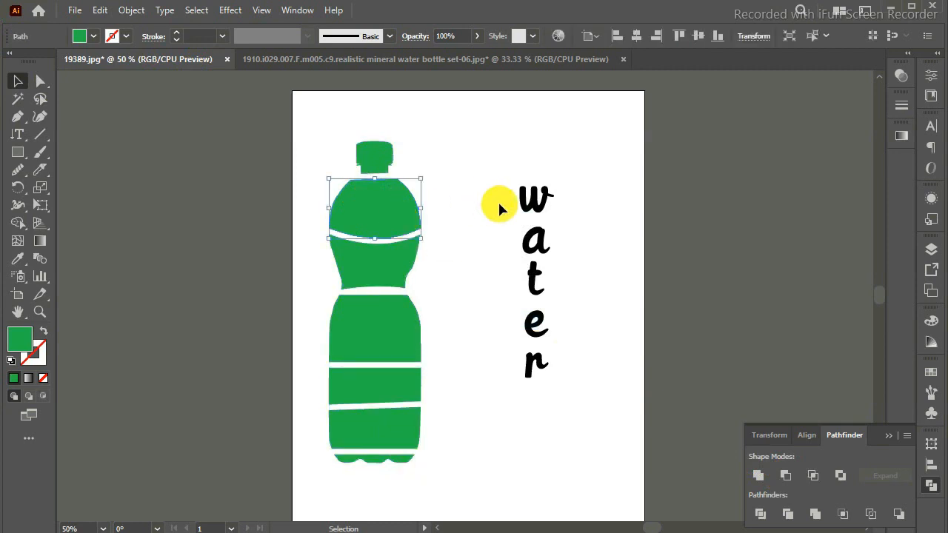
shift+click(531, 204)
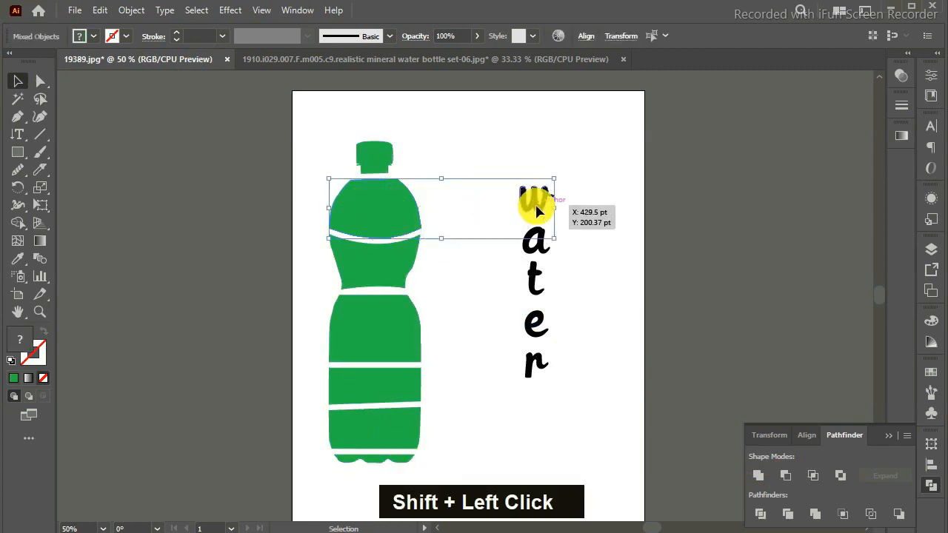
click(135, 12)
mouse_move(236, 445)
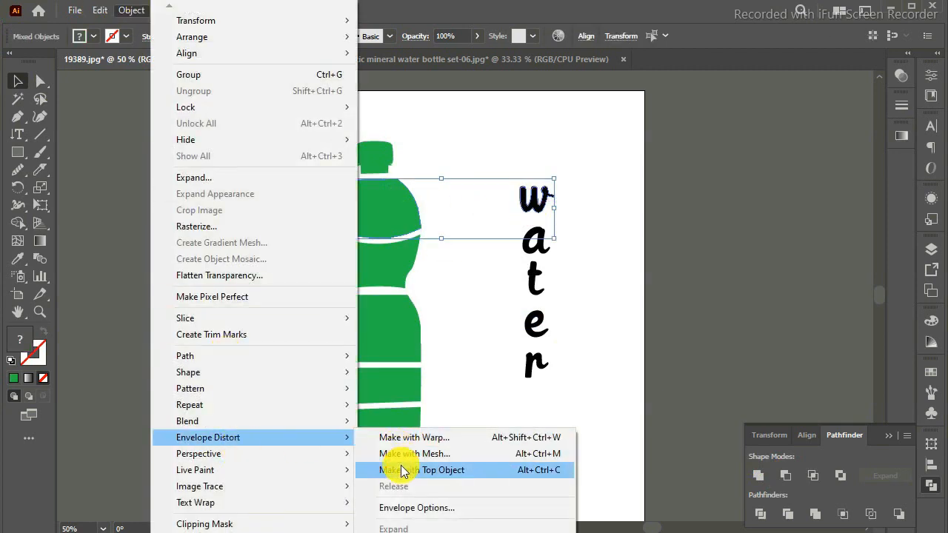
click(403, 470)
Fit the letter "a" into the tapering section above the bottle's waist with a top-object envelope distortion.
click(392, 269)
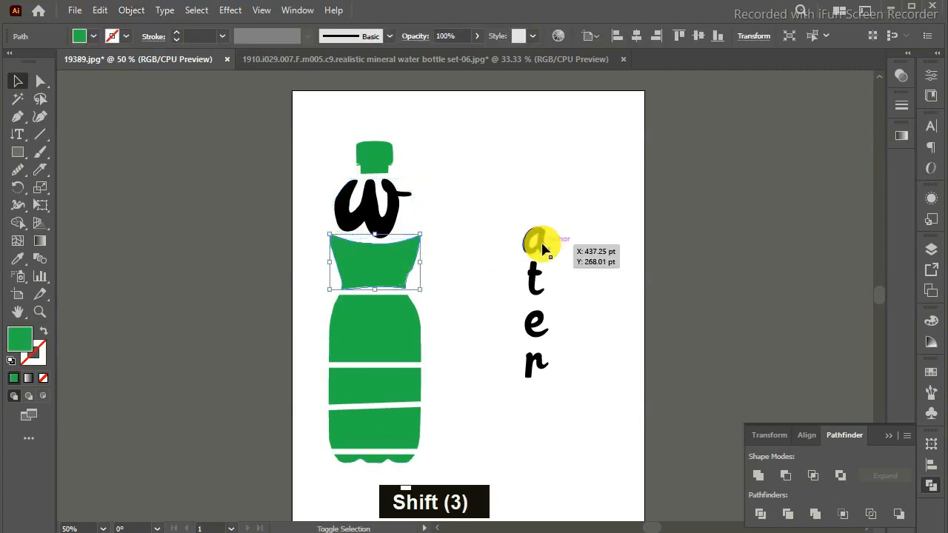
shift+click(542, 249)
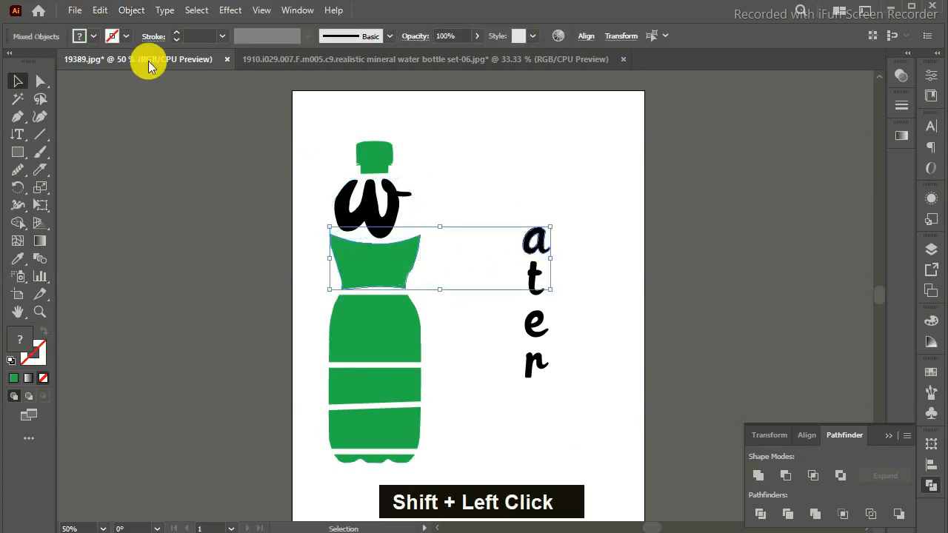
click(130, 14)
mouse_move(269, 437)
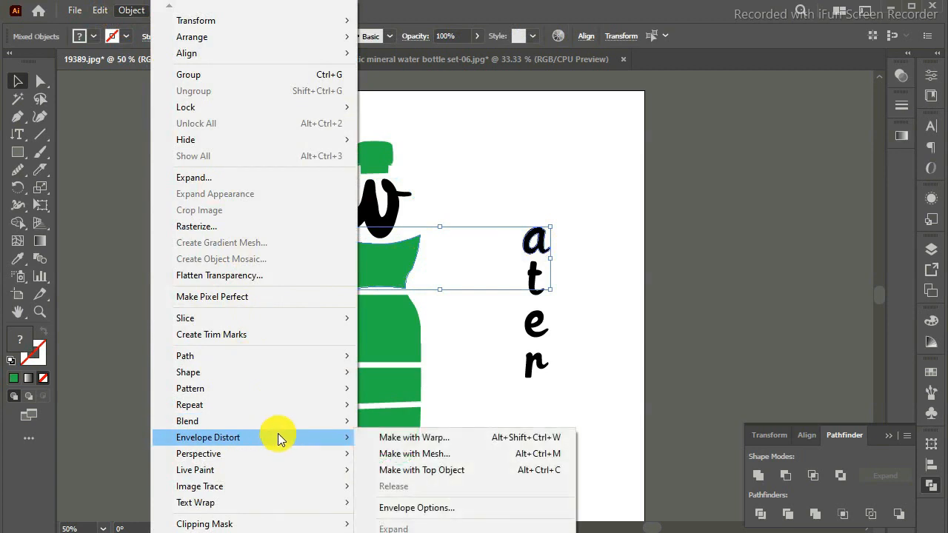
click(433, 472)
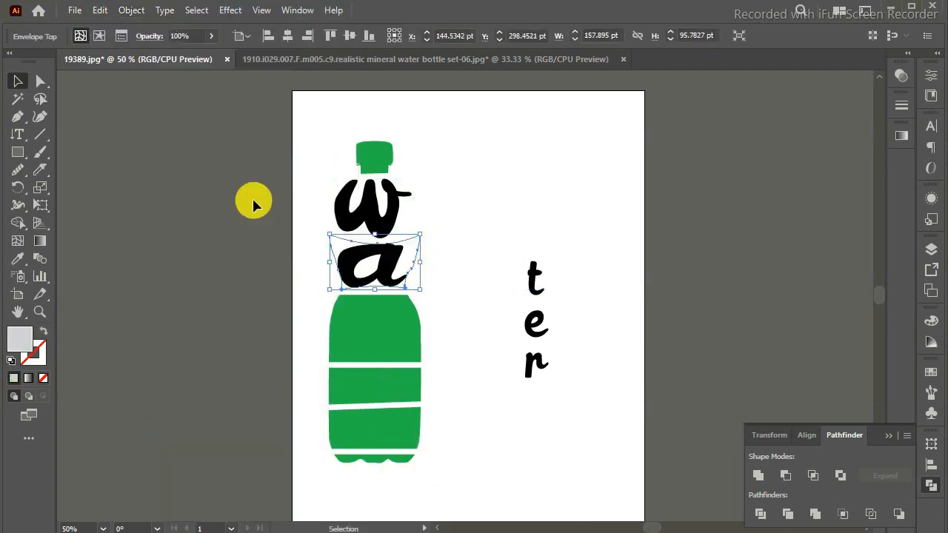
Warp the letter "t" into the section just below the bottle's waist with a top-object envelope distortion.
click(402, 334)
shift+click(535, 282)
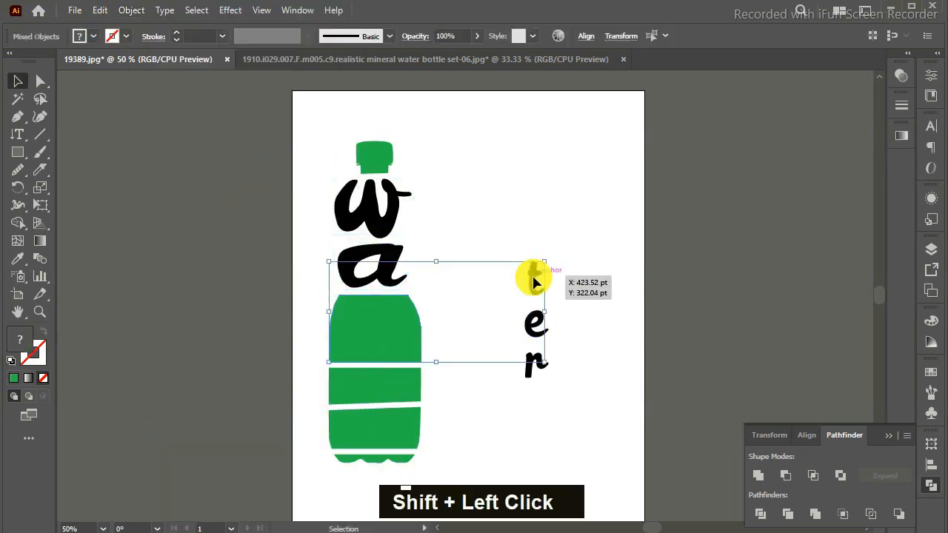
click(127, 11)
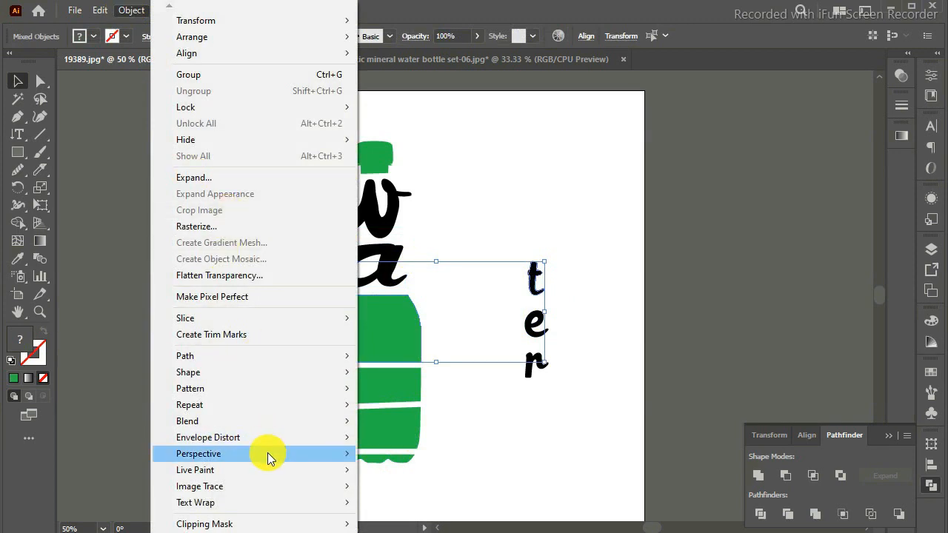
mouse_move(344, 438)
click(435, 469)
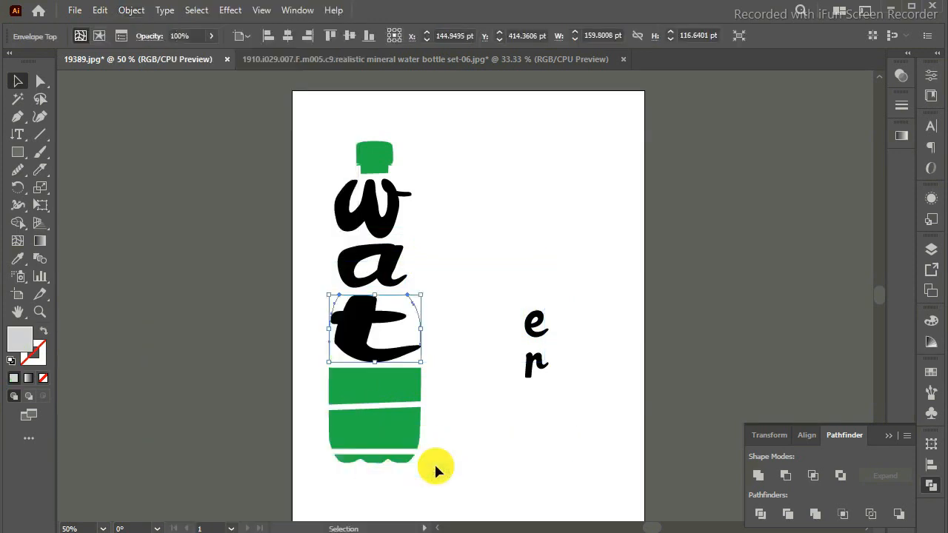
Warp the letter "e" into the narrow section beneath the "t" with a top-object envelope distortion.
click(391, 385)
shift+click(531, 325)
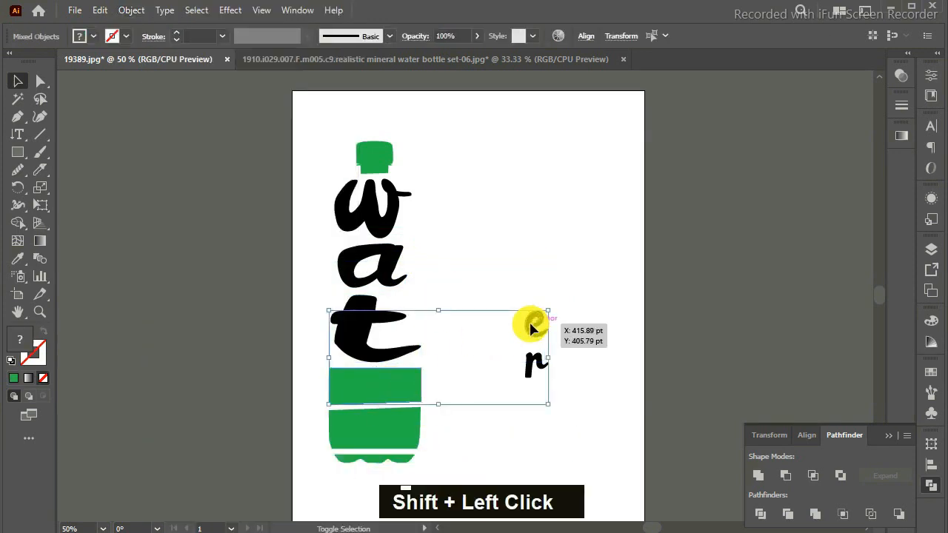
click(130, 11)
mouse_move(296, 438)
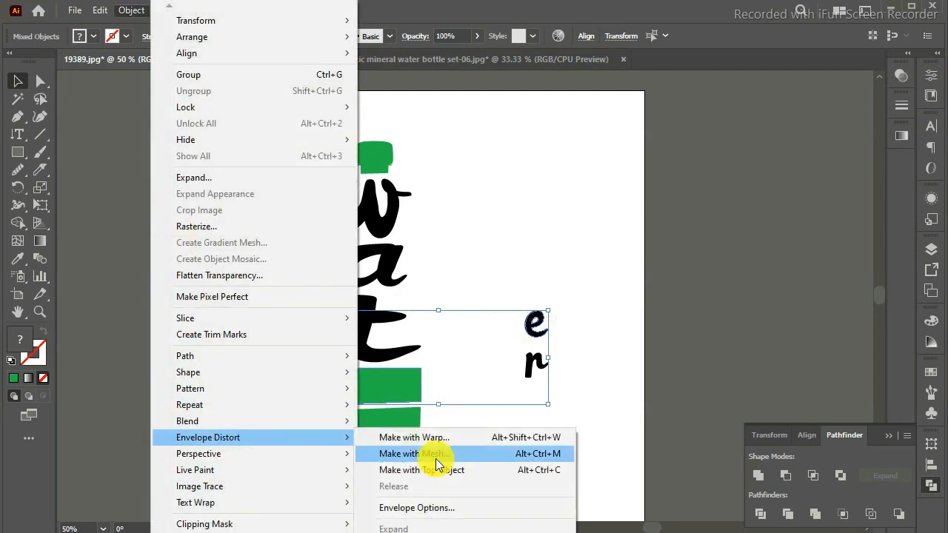
click(433, 451)
Warp the letter "r" into the section above the bottle's base with a top-object envelope distortion, then deselect it.
click(409, 436)
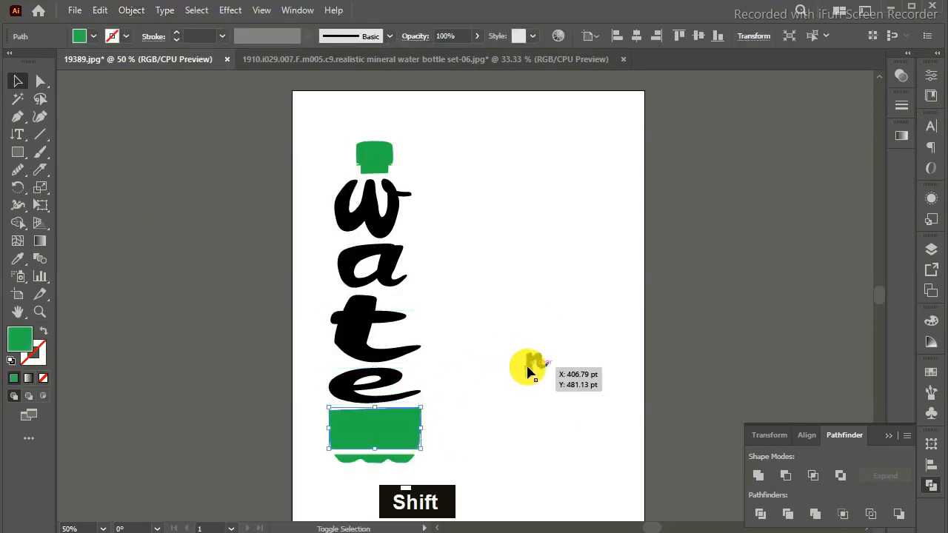
shift+click(533, 363)
click(130, 10)
mouse_move(241, 436)
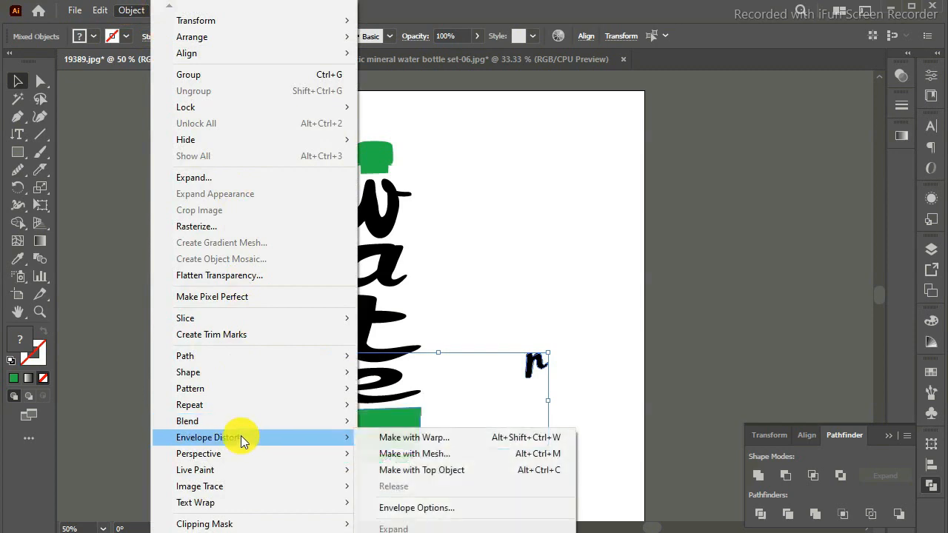
click(439, 474)
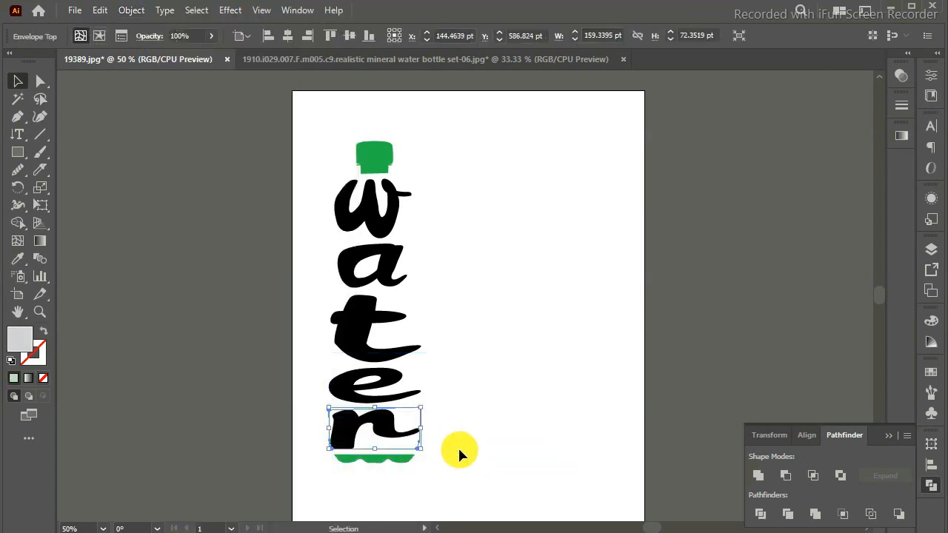
click(458, 450)
Paste the green bottle outline, align it around the warped letters between cap and base, and deselect it.
click(376, 155)
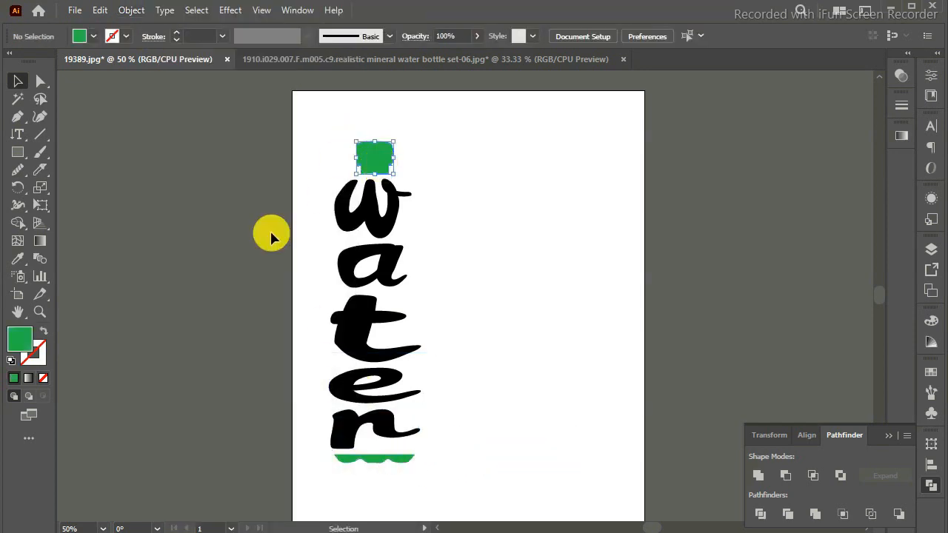
key(ctrl+v)
drag(489, 208, 421, 213)
key(Down)
key(Down)
key(Down)
key(Down)
key(Down)
key(Down)
key(Down)
key(Down)
key(Down)
key(Down)
key(Down)
key(Down)
key(Down)
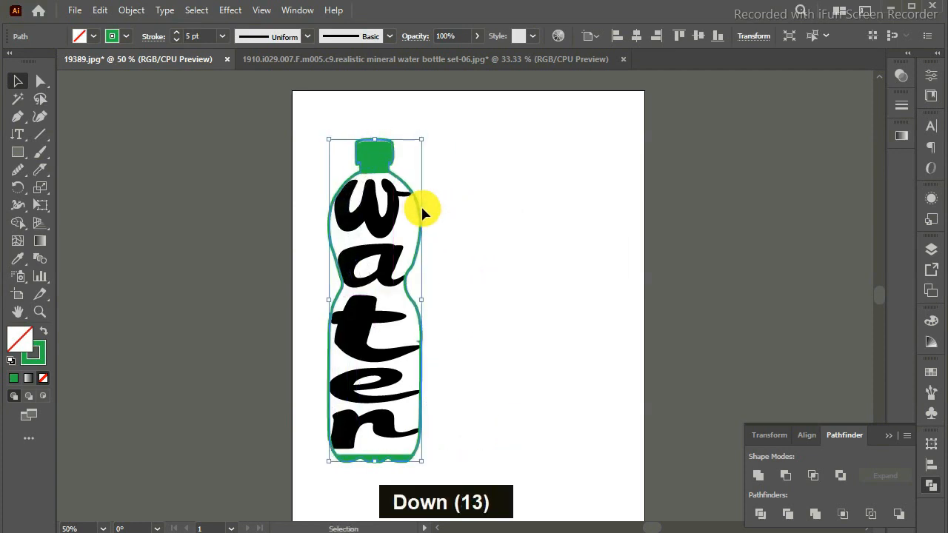
click(596, 314)
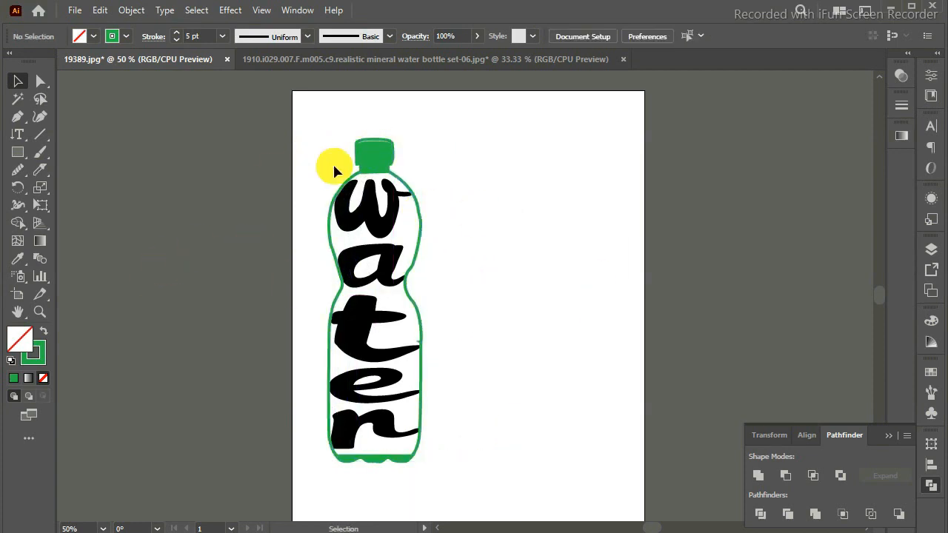
Open the "w" envelope's contents, fill the letter with a medium blue, and exit isolation.
double_click(382, 231)
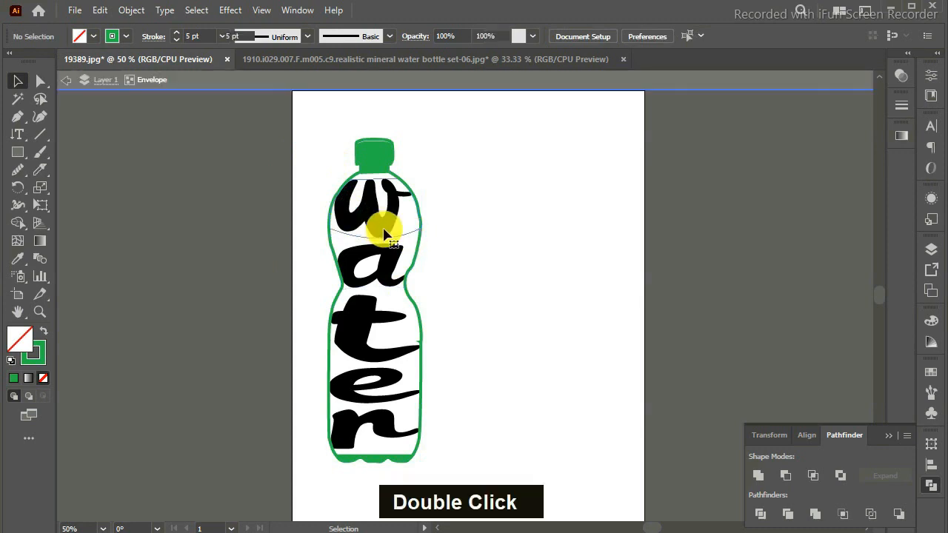
click(935, 372)
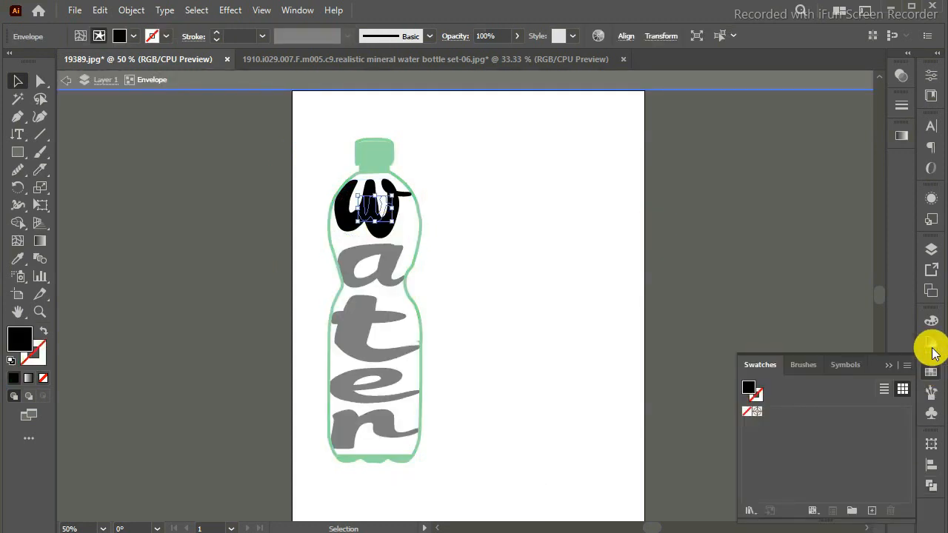
click(932, 341)
click(748, 317)
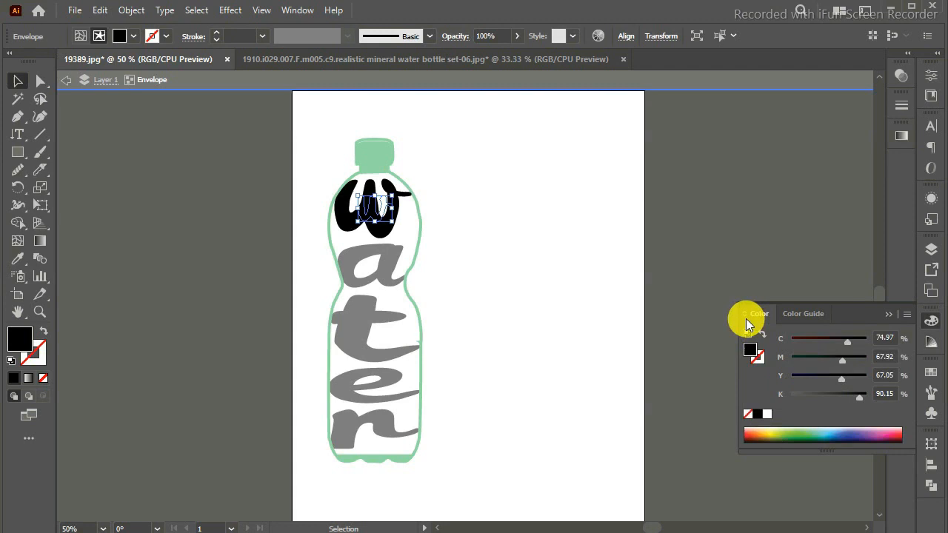
click(853, 432)
click(803, 314)
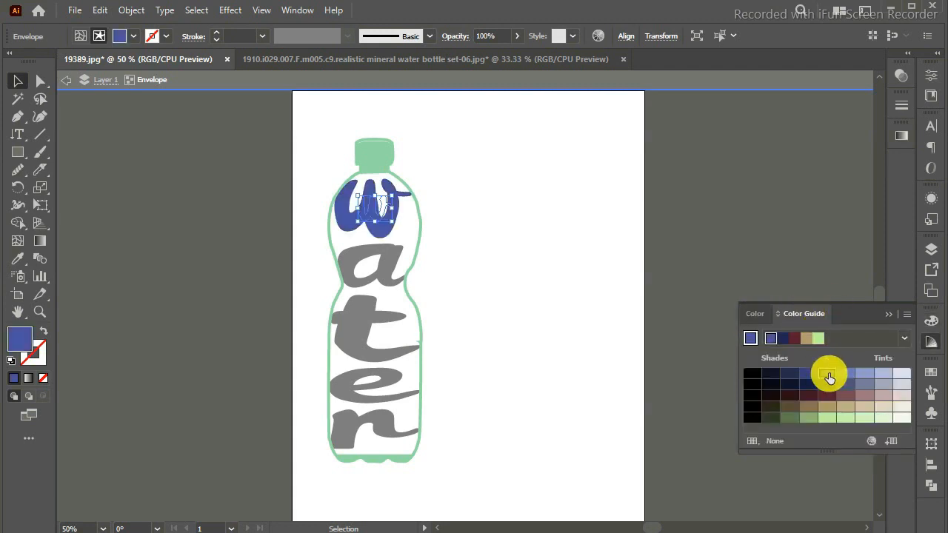
click(828, 375)
key(Return)
click(700, 401)
Open the "a" envelope's contents and fill the letter with a muted green from the Color Guide.
double_click(384, 257)
click(386, 255)
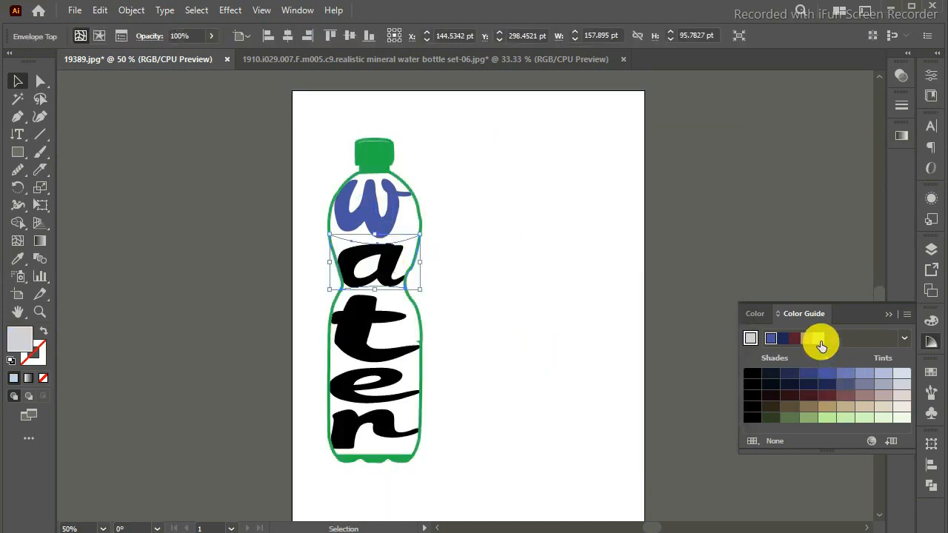
double_click(827, 423)
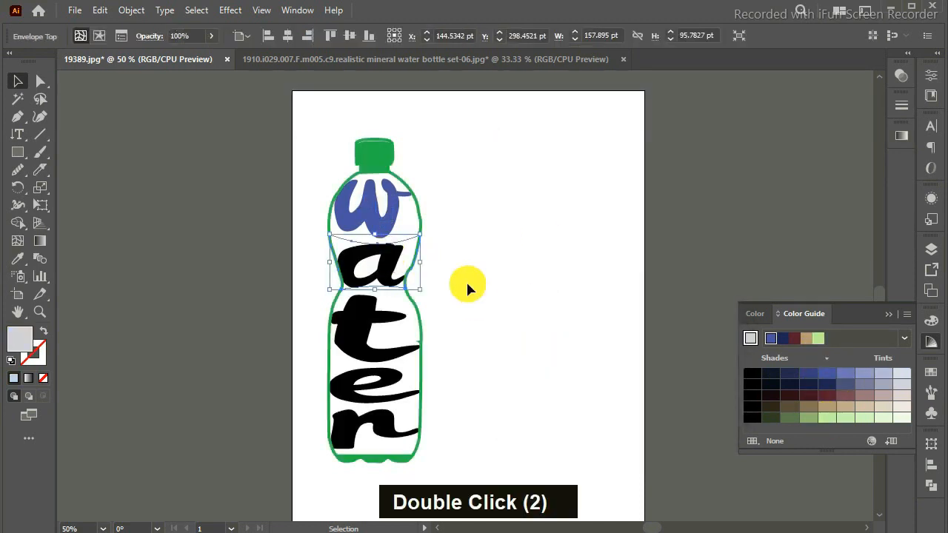
double_click(390, 271)
click(832, 422)
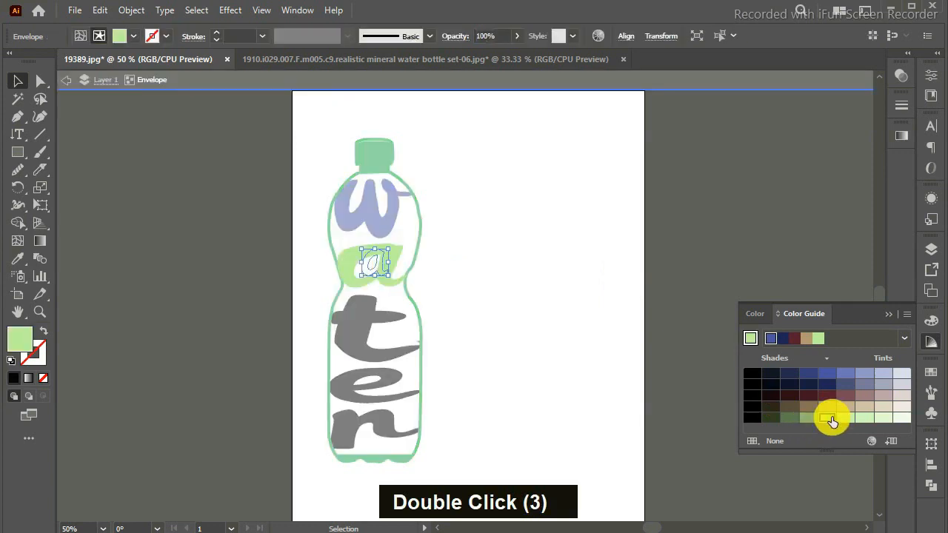
click(807, 420)
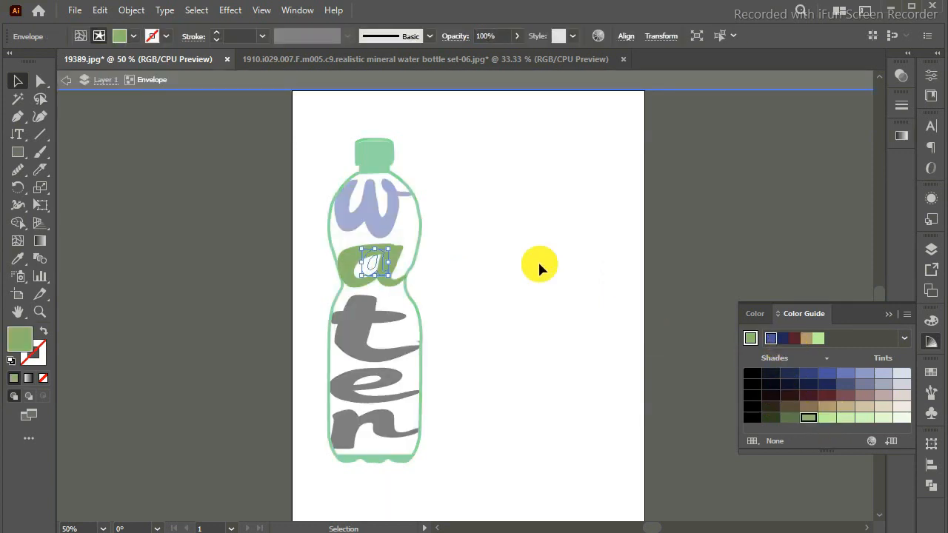
Open the "t" envelope's contents, fill the letter with a yellow-green from the CMYK spectrum, and exit isolation.
double_click(352, 320)
double_click(352, 320)
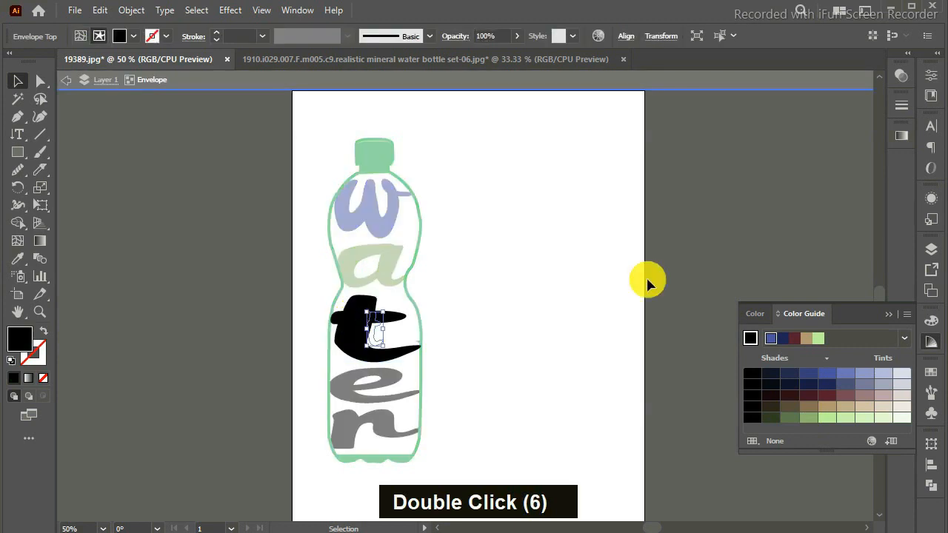
click(757, 314)
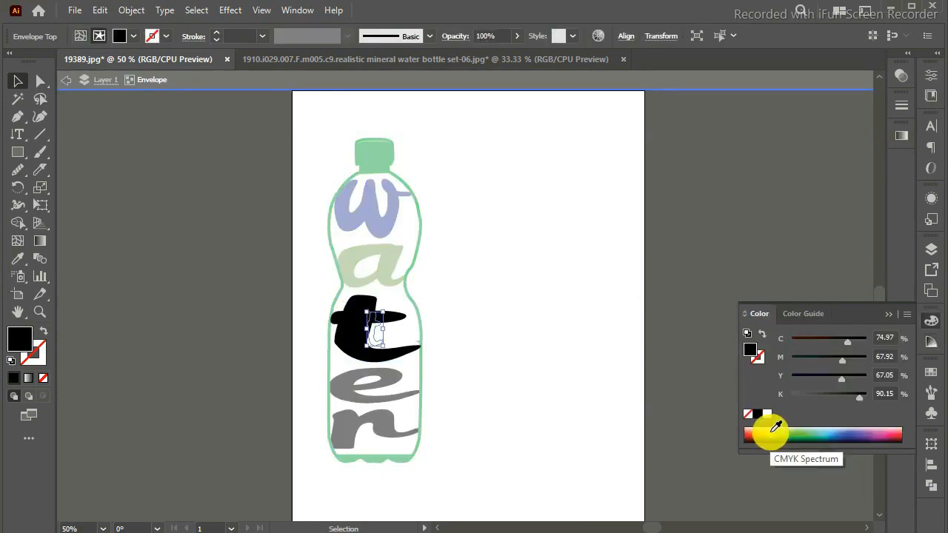
click(776, 431)
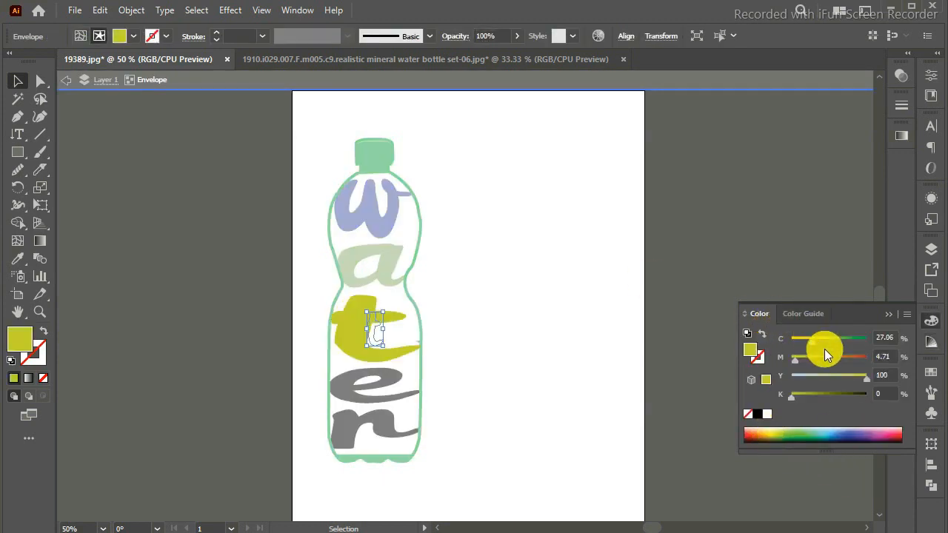
click(804, 314)
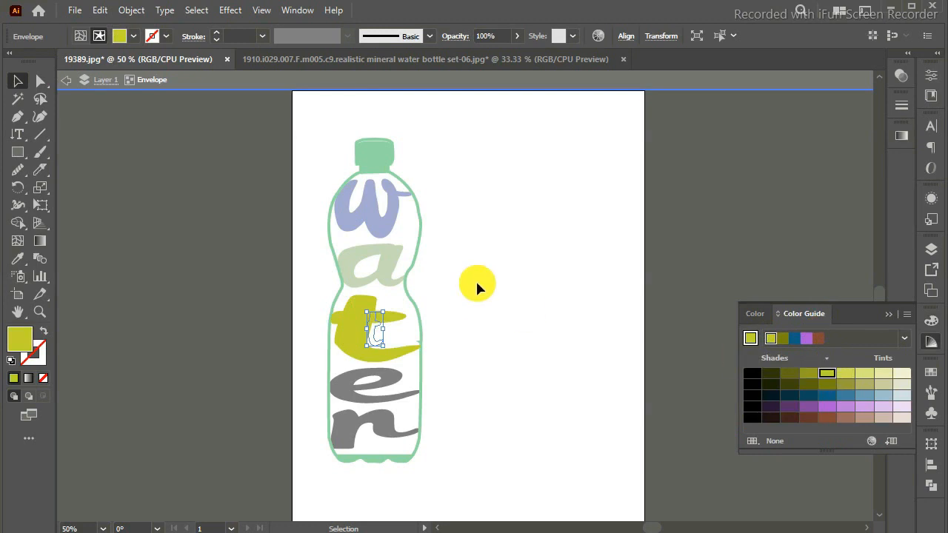
double_click(332, 391)
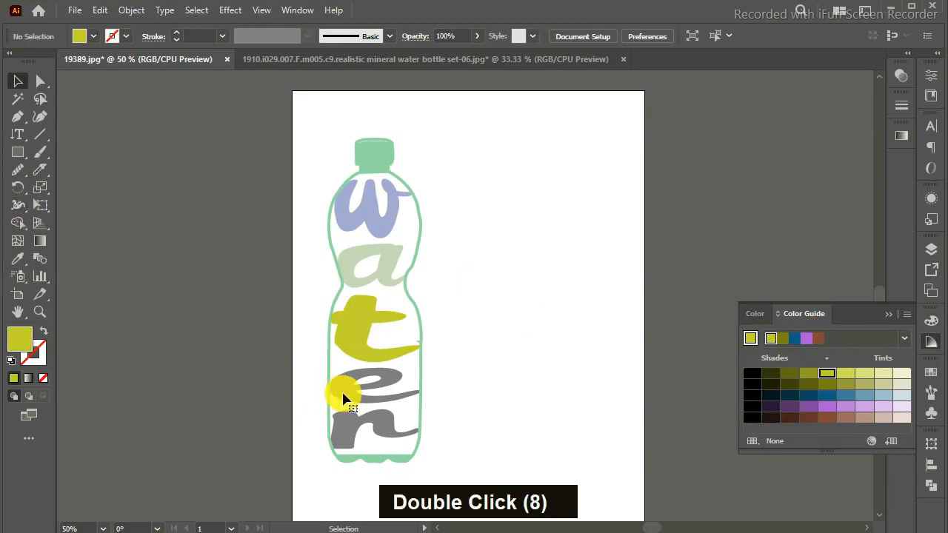
Open the "e" envelope's contents, fill the letter with purple from the Color Guide, and exit isolation.
double_click(341, 397)
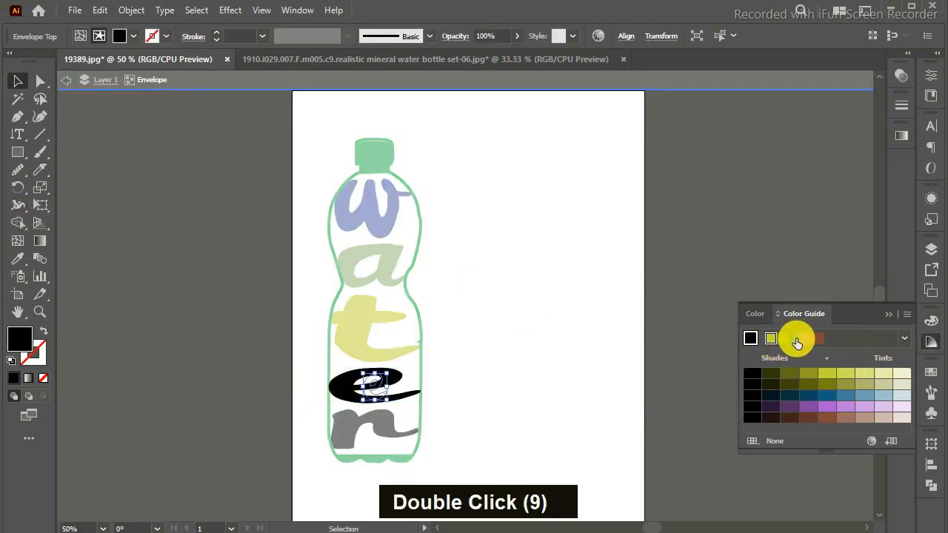
click(830, 412)
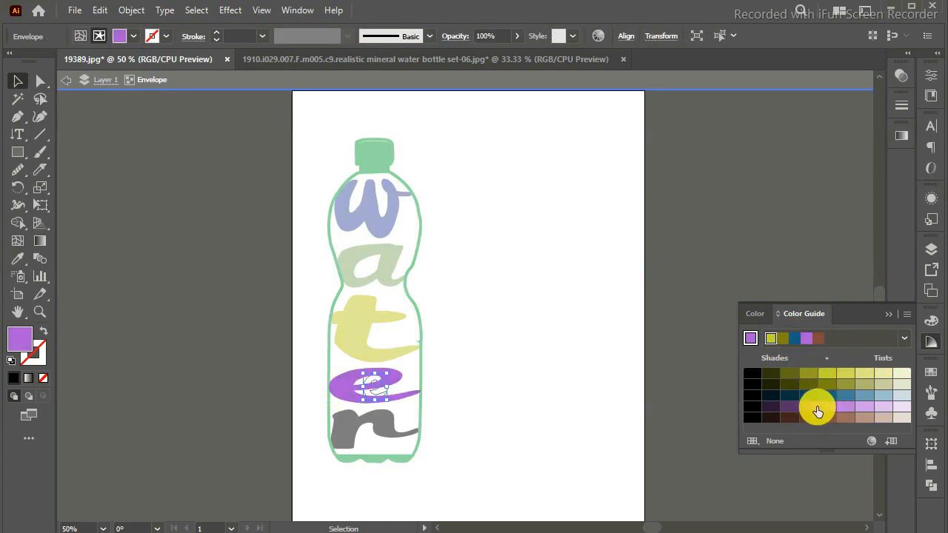
double_click(391, 409)
Open the "r" envelope's contents, fill the letter with red and a lighter Color Guide tint of it, and exit isolation.
double_click(383, 417)
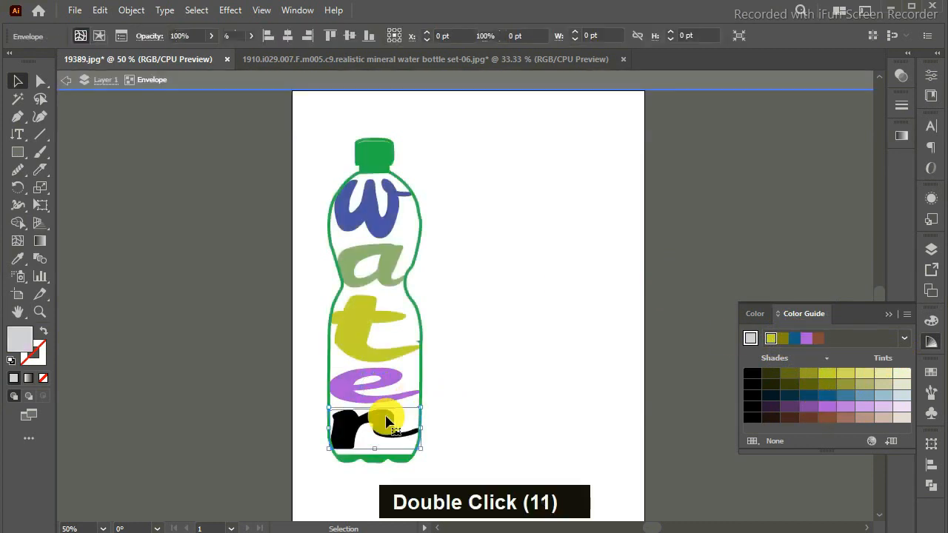
click(759, 317)
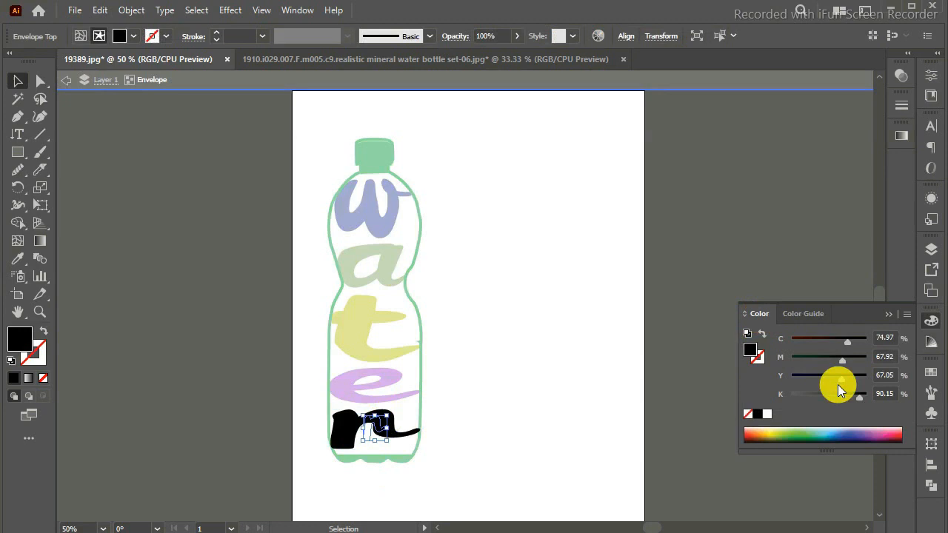
click(896, 433)
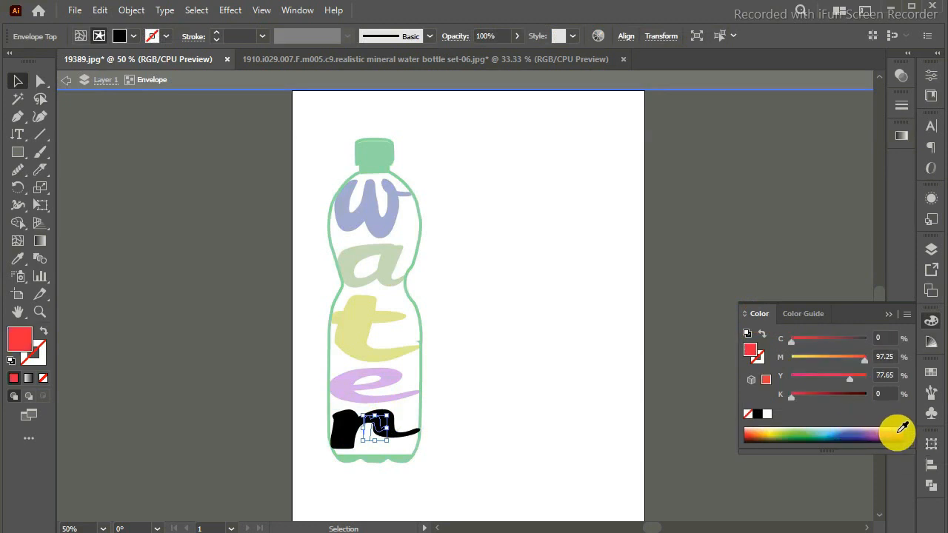
click(805, 317)
double_click(844, 373)
double_click(554, 331)
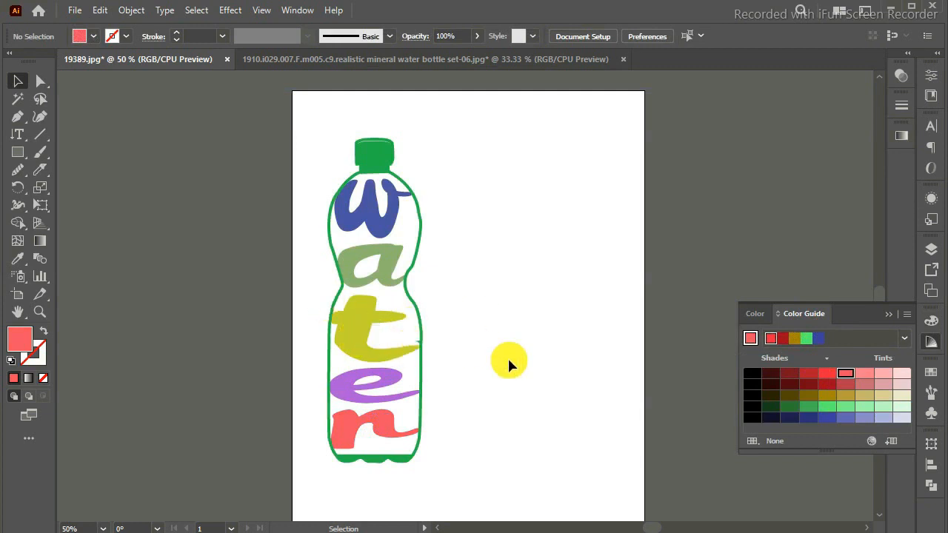
Draw a curved Pen tool shape filling the gap between the "w" and the bottle outline, below the letter's tail.
key(ctrl+equal)
click(18, 117)
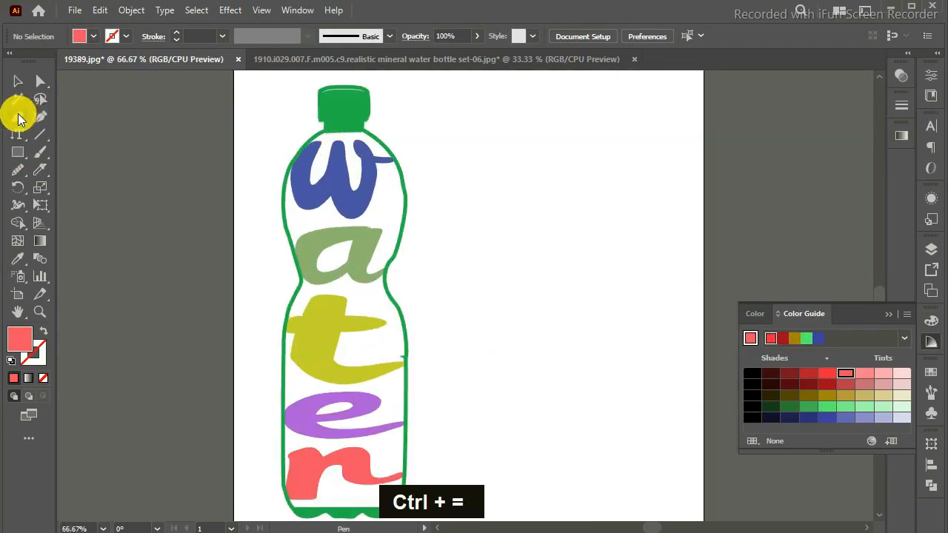
click(378, 166)
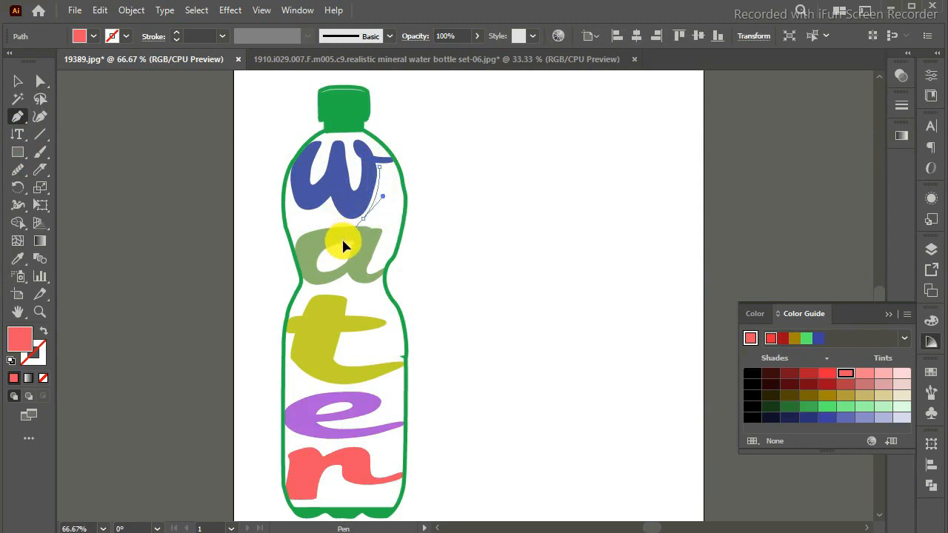
drag(343, 241, 343, 242)
click(363, 220)
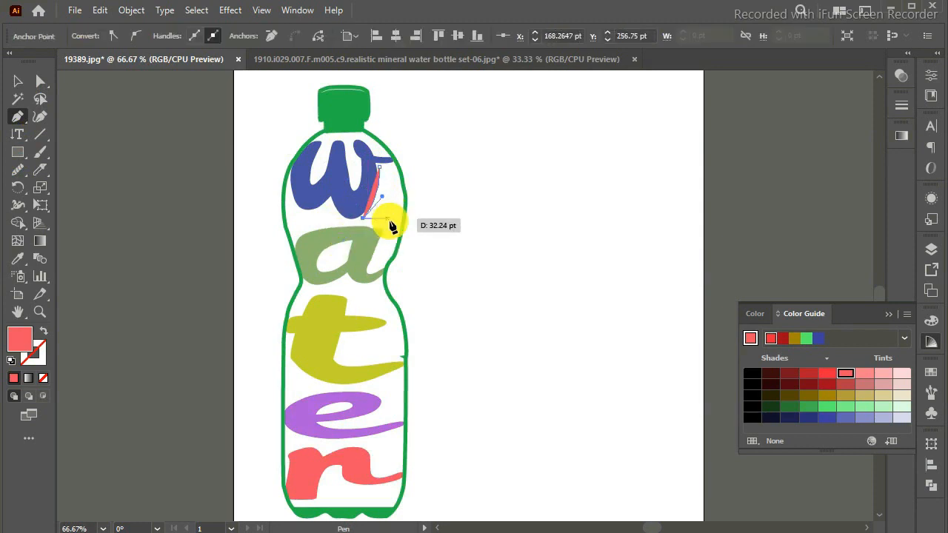
click(396, 220)
drag(414, 208, 411, 208)
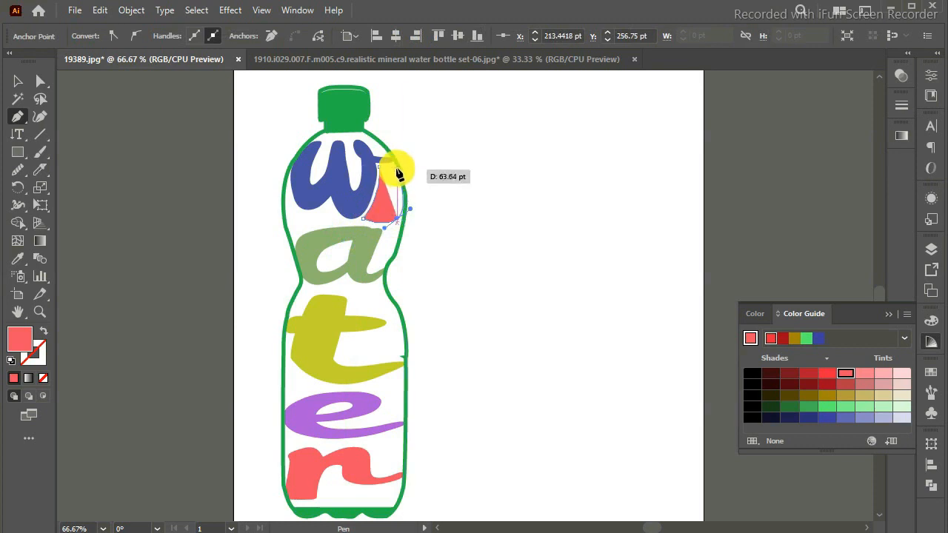
click(398, 218)
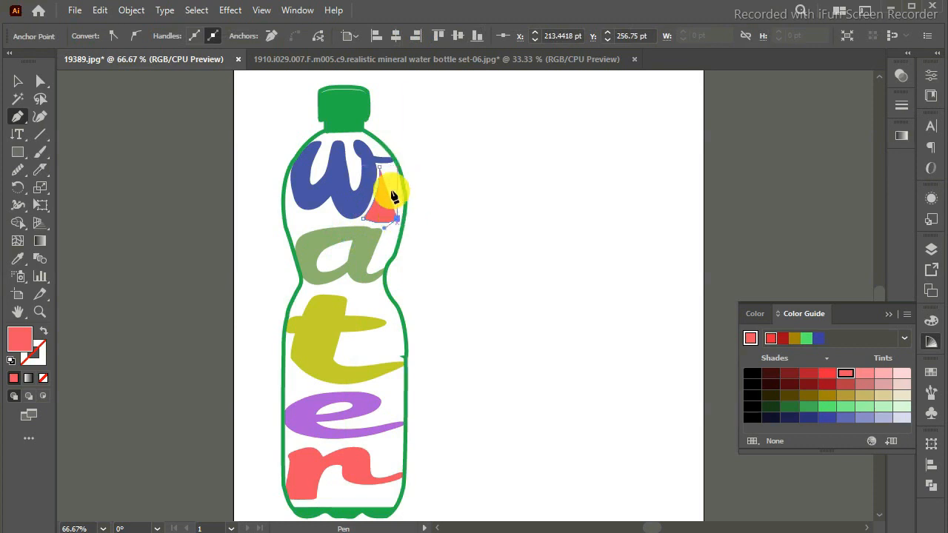
drag(381, 163, 387, 216)
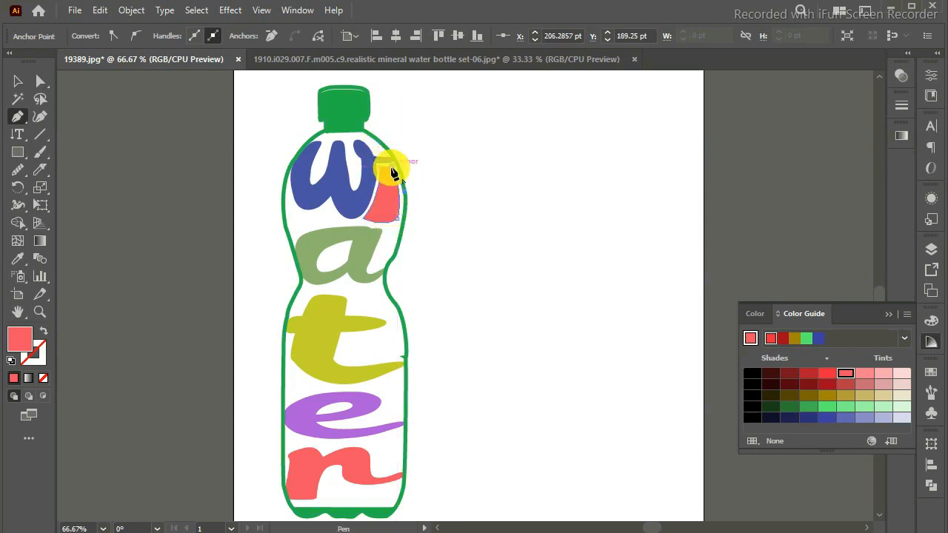
Close the pen shape beside the "w", nudge its closing anchor slightly to the left, and finish the path.
click(393, 171)
key(Left)
key(Left)
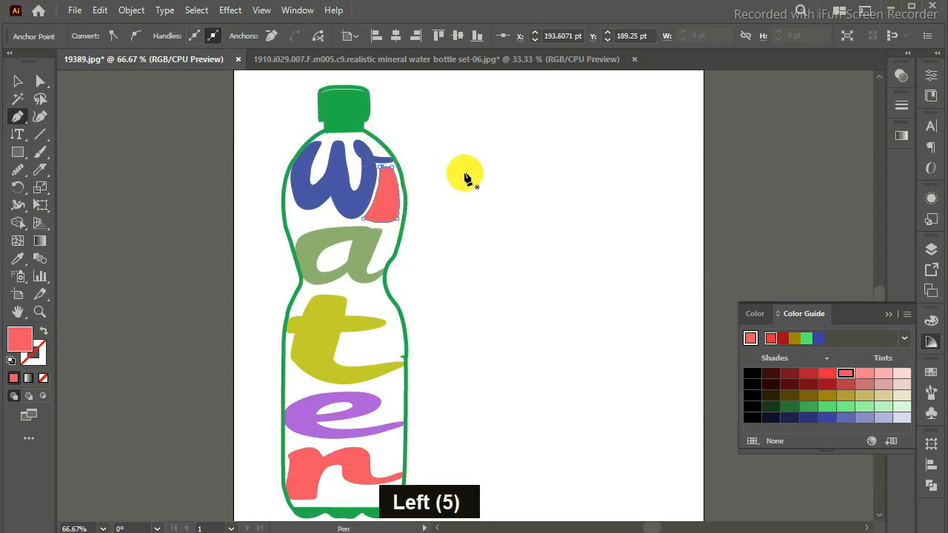
key(Right)
key(Left)
key(Return)
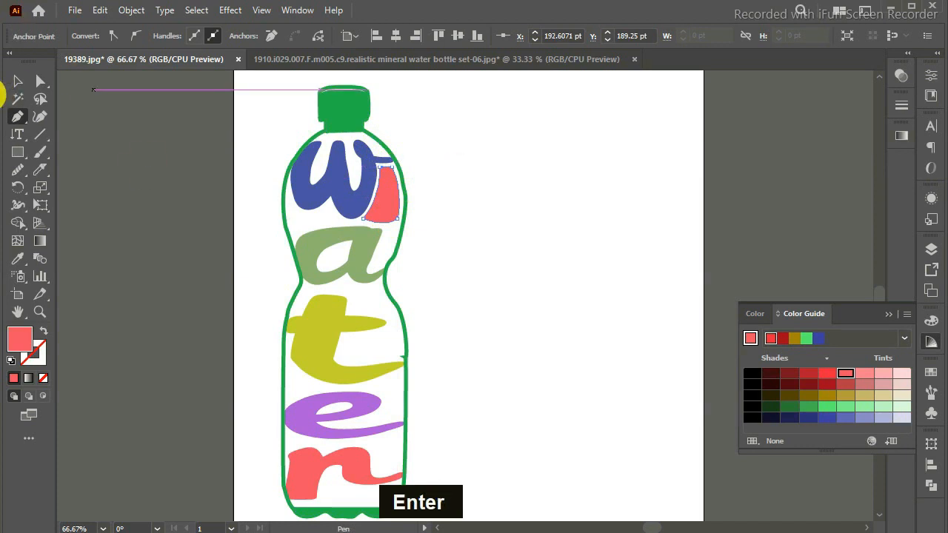
Select the new shape beside the "w" and apply the letter's blue fill to it with the Eyedropper.
click(18, 258)
click(356, 201)
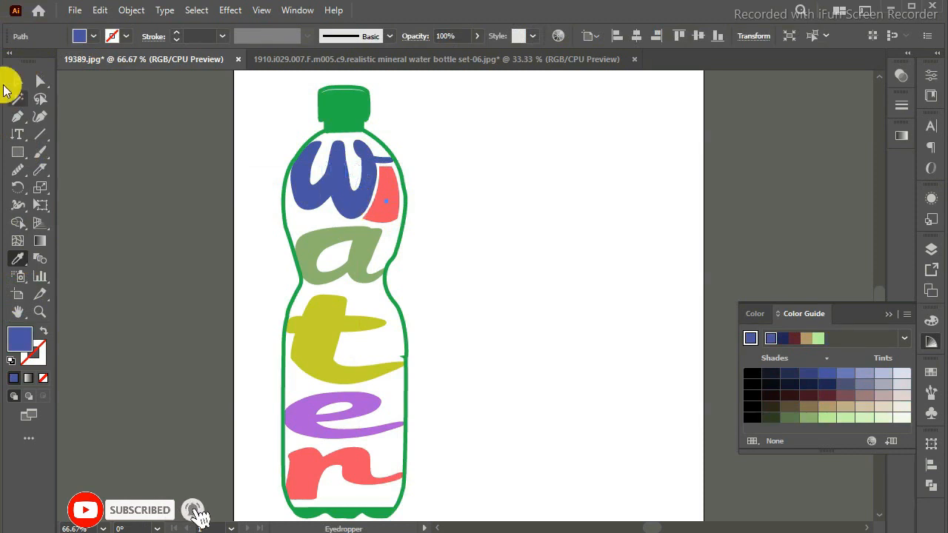
click(16, 81)
click(392, 185)
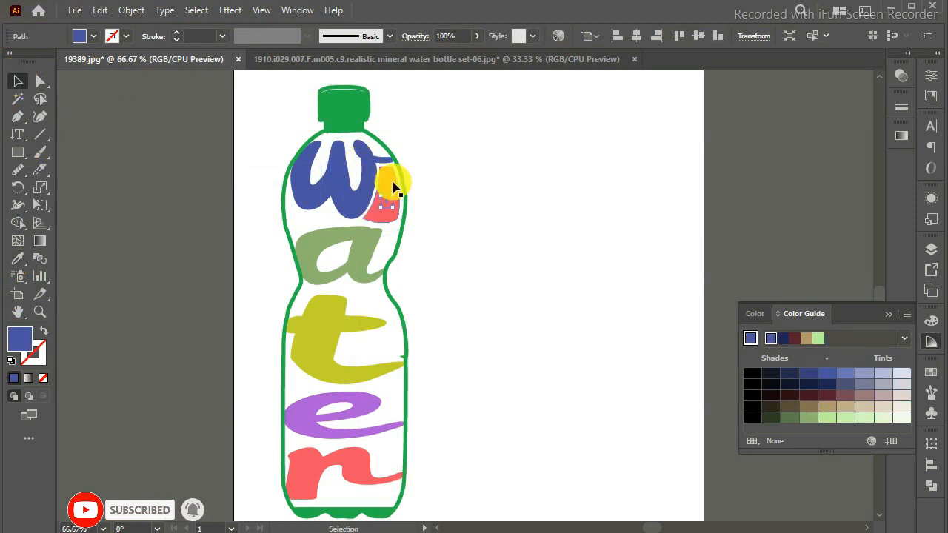
click(18, 258)
click(315, 193)
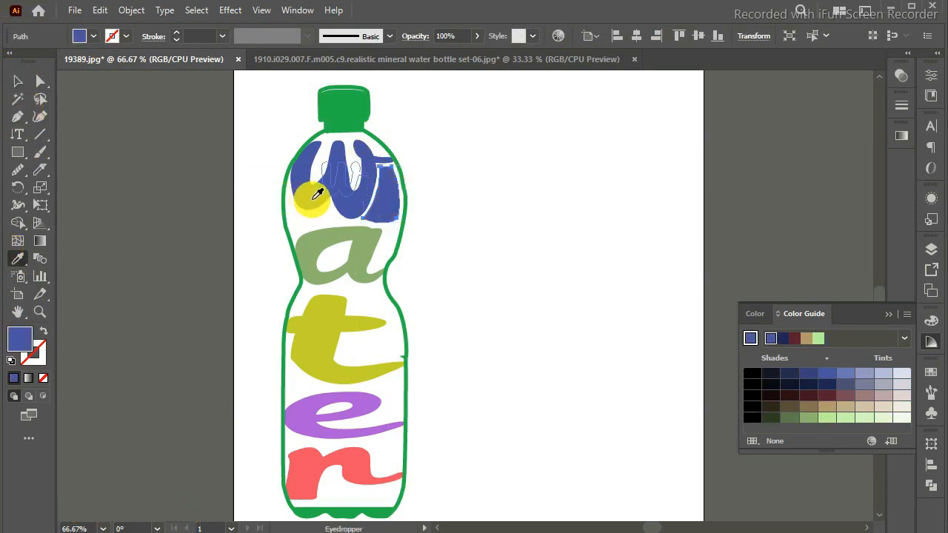
Draw a narrow slanted Pen tool shape between the "a" and the bottle outline, following the letter's right stroke.
click(19, 120)
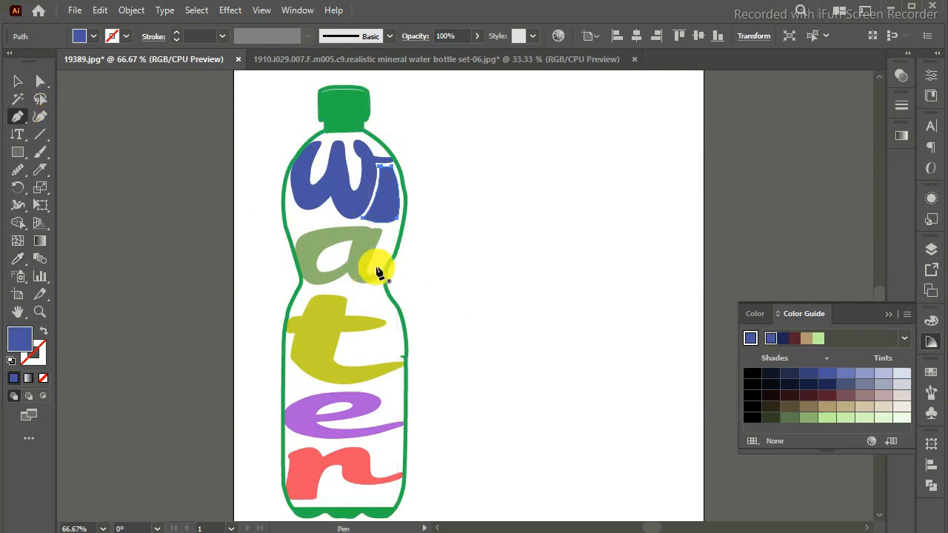
key(ctrl+equal)
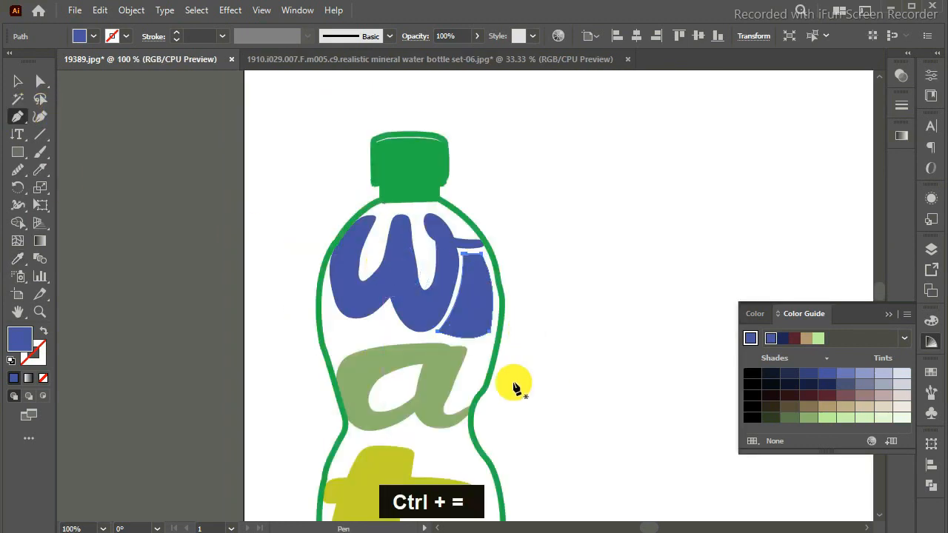
mouse_move(470, 397)
mouse_down()
mouse_move(451, 408)
mouse_move(457, 419)
mouse_move(450, 396)
mouse_move(482, 361)
mouse_move(476, 395)
mouse_move(468, 388)
mouse_move(508, 387)
mouse_move(482, 413)
mouse_up()
key(Return)
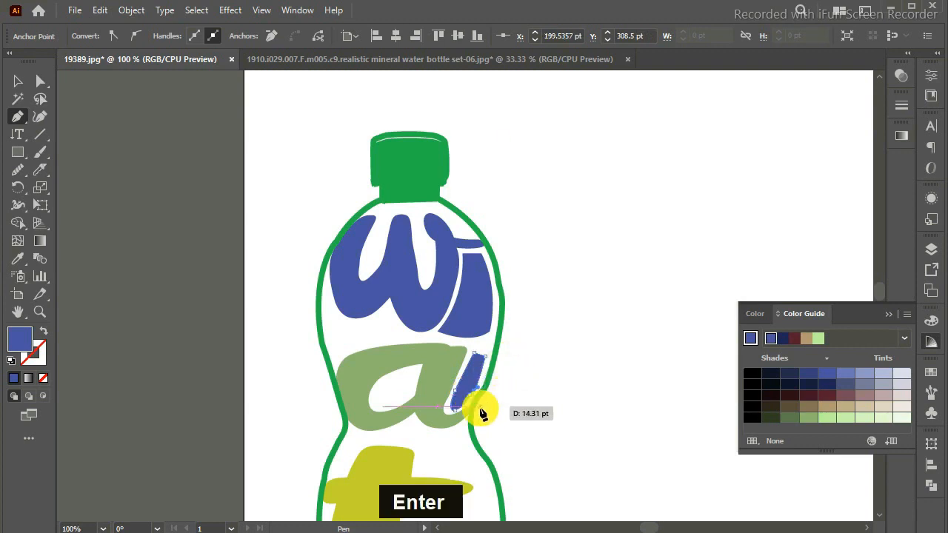
Apply the "a" letter's muted green to the narrow shape with the Eyedropper, dismiss the Eyedropper options, and collapse the Color Guide.
click(18, 259)
click(363, 372)
key(Return)
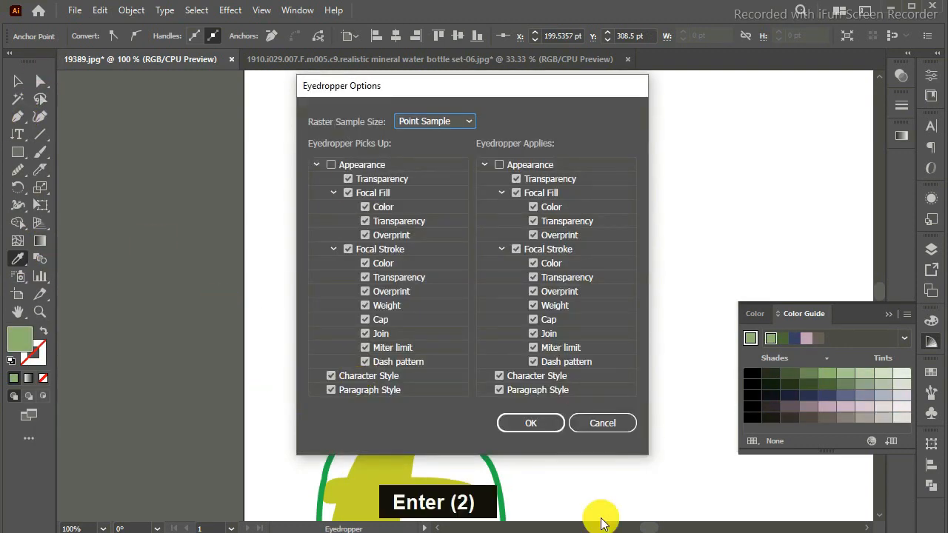
click(616, 430)
click(890, 315)
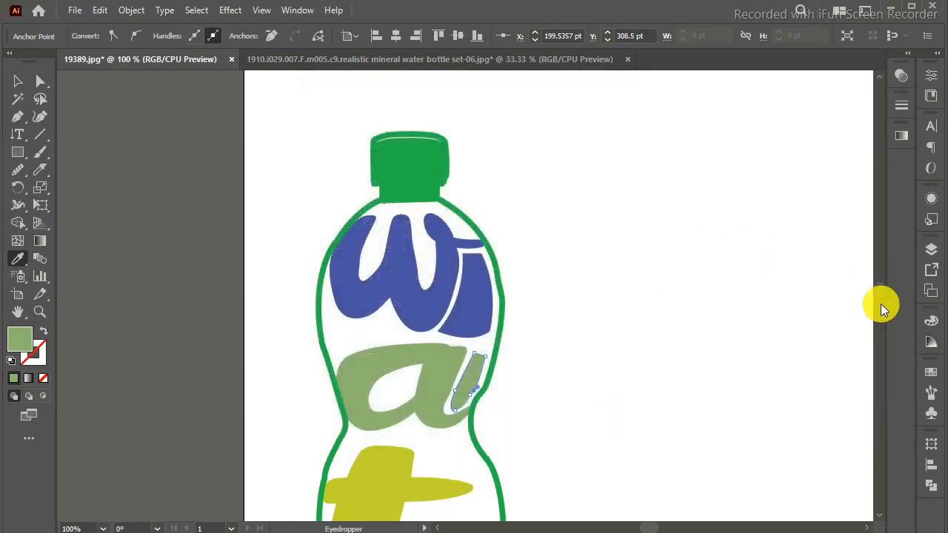
Draw a closed Pen tool shape filling the gap between the crossbar and lower curve of the "t".
drag(879, 293, 879, 298)
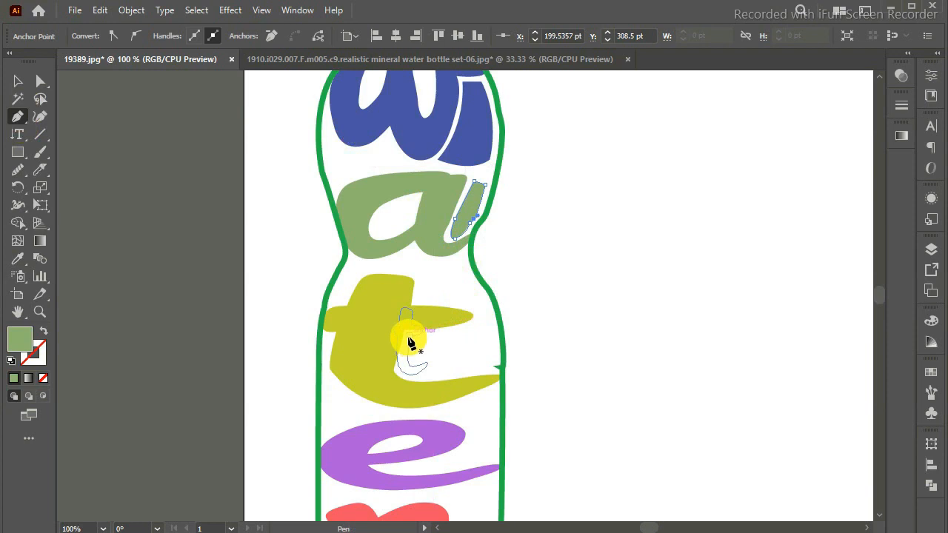
drag(409, 342, 403, 374)
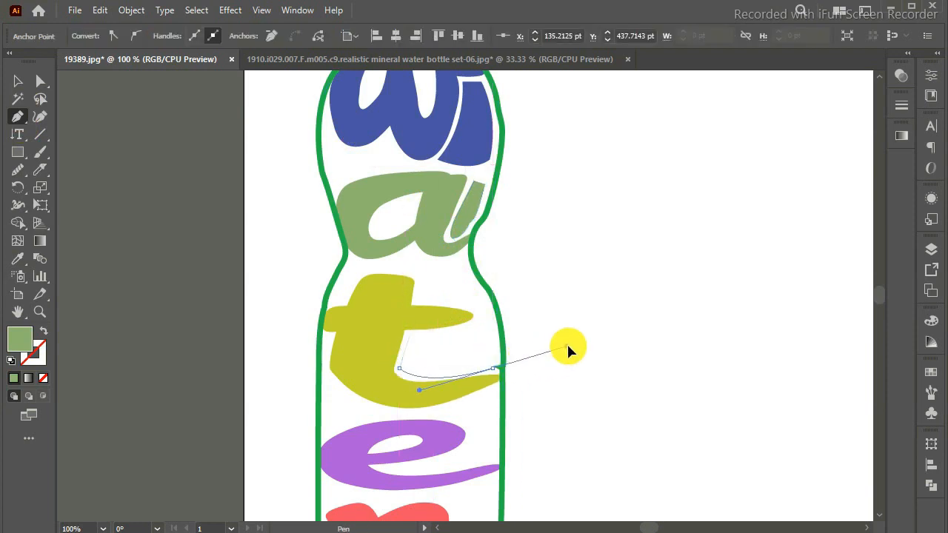
drag(583, 351, 584, 349)
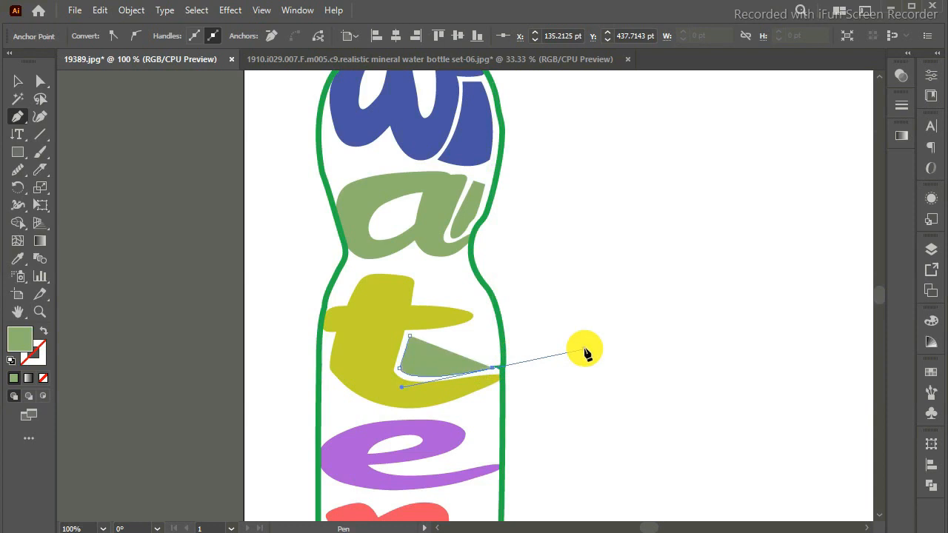
click(493, 368)
drag(494, 372, 485, 335)
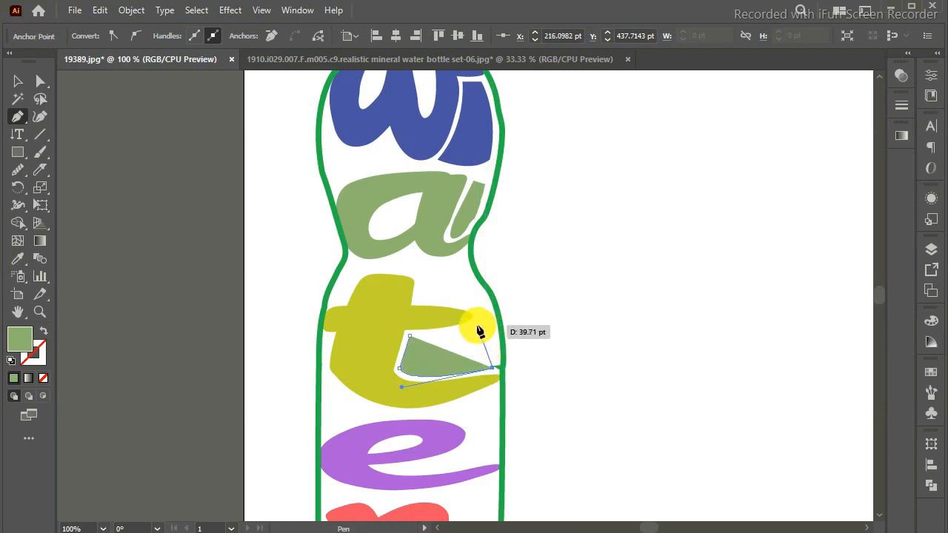
drag(457, 315, 419, 346)
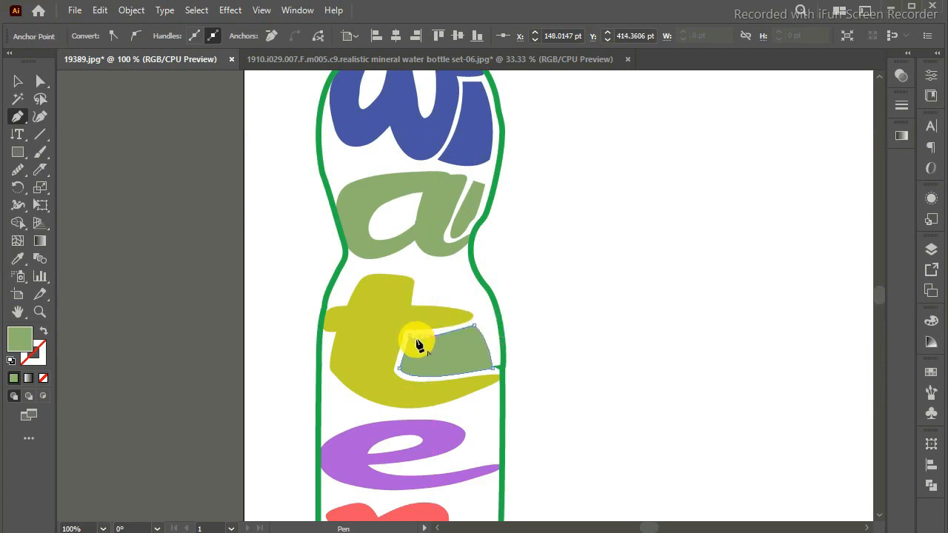
key(Return)
key(Return)
key(Return)
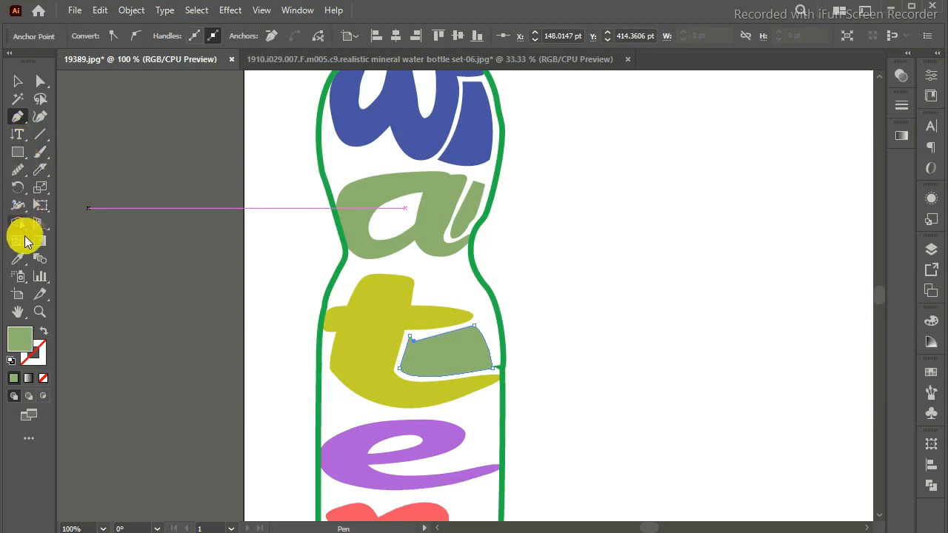
Apply the "t" letter's yellow-green to the shape inside its gap with the Eyedropper, and dismiss the Eyedropper options.
click(17, 259)
click(364, 353)
key(Return)
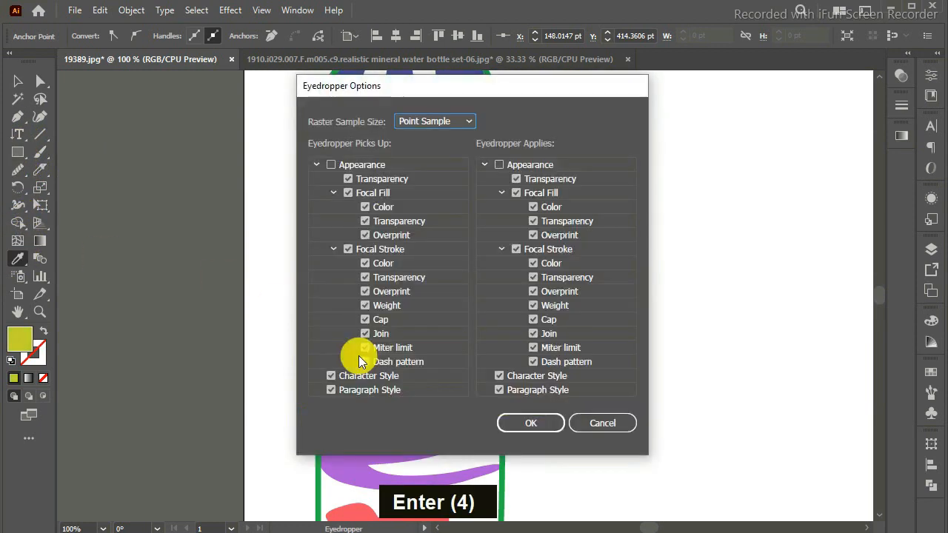
click(605, 423)
scroll(879, 300, down, 5)
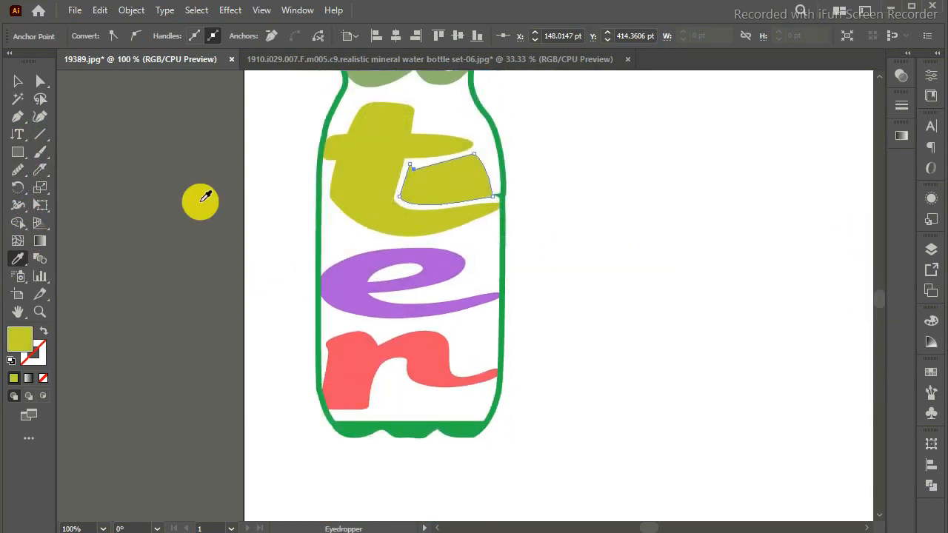
Draw a narrow curved Pen tool shape in the opening of the "e" and fill it with the letter's purple using the Eyedropper.
click(20, 119)
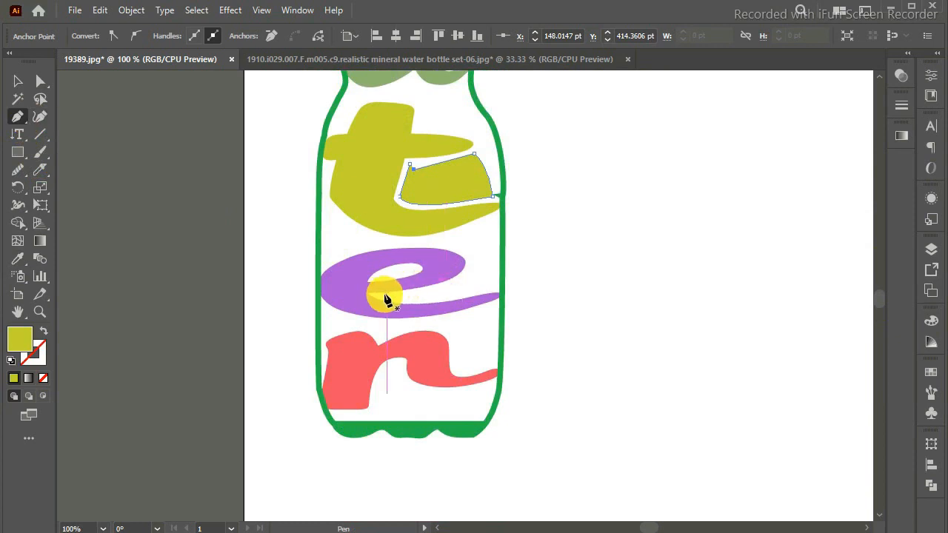
mouse_move(385, 296)
mouse_down()
mouse_move(390, 305)
mouse_move(403, 297)
mouse_up()
key(ctrl+z)
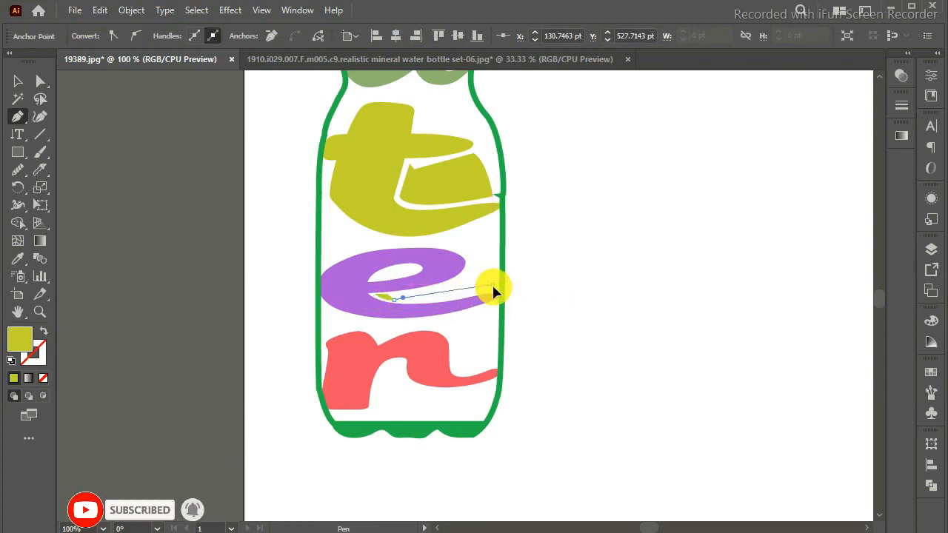
drag(565, 257, 447, 269)
key(Down)
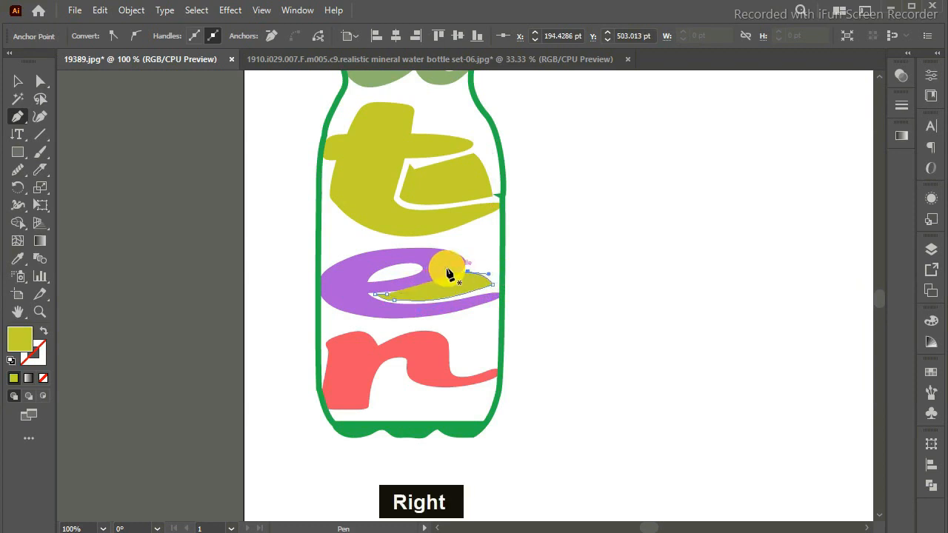
key(Down)
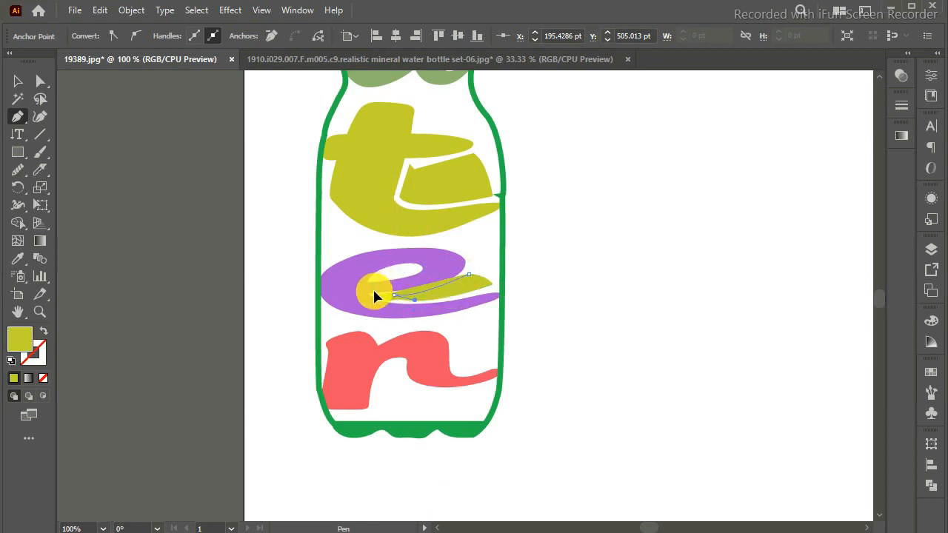
drag(357, 300, 361, 300)
key(Return)
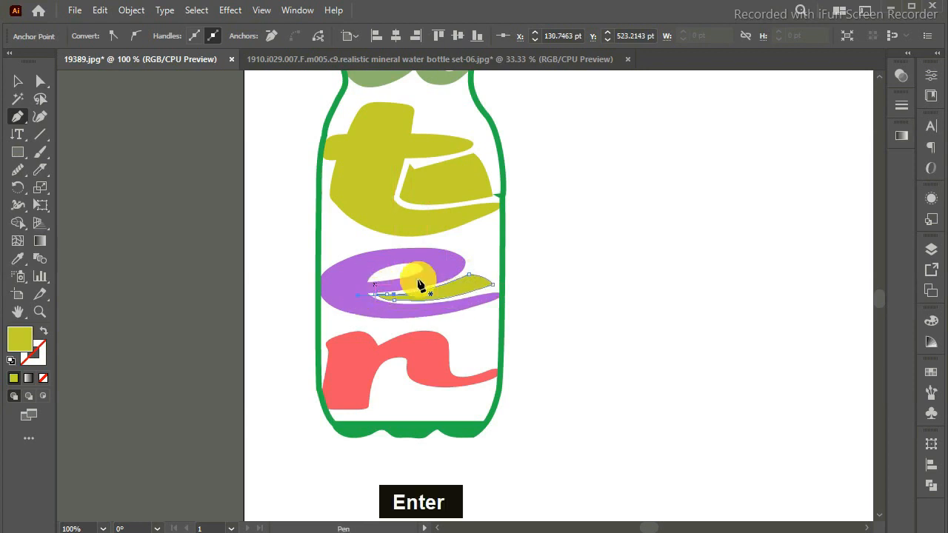
click(18, 258)
click(353, 275)
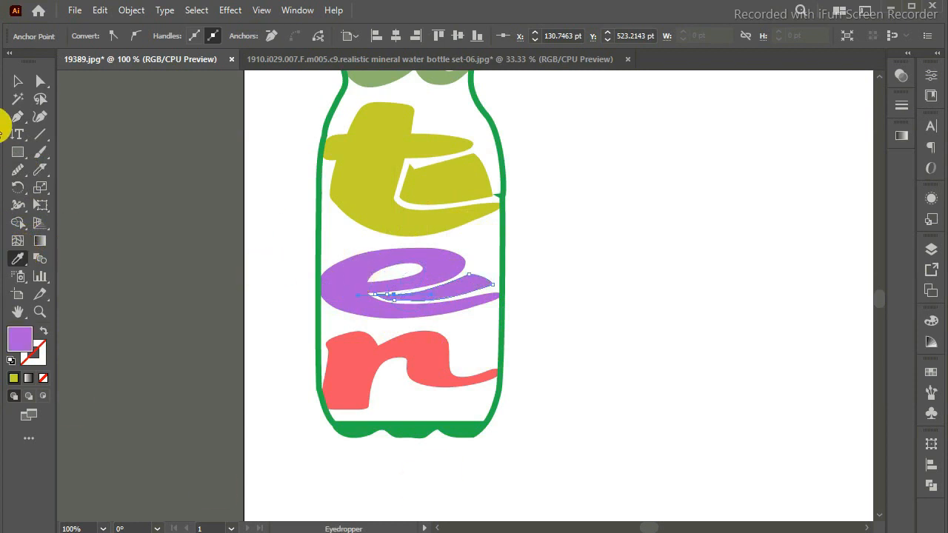
Draw a closed Pen tool shape filling the gap beneath the "r" and apply the letter's coral red with the Eyedropper.
click(18, 116)
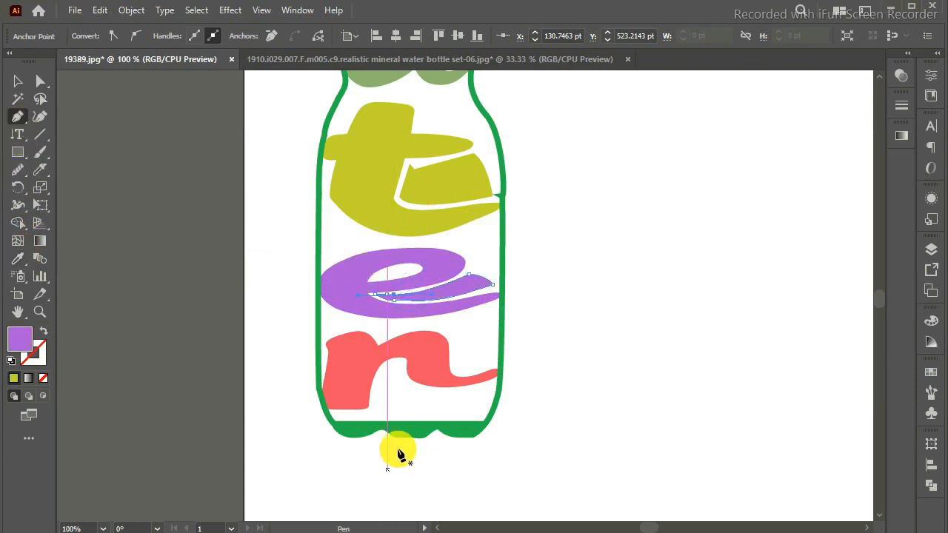
click(374, 404)
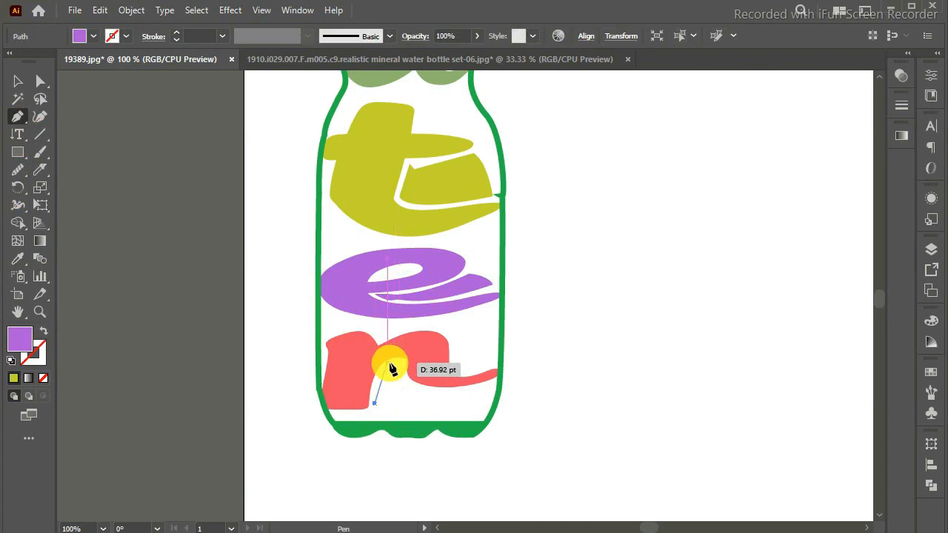
drag(398, 366, 418, 400)
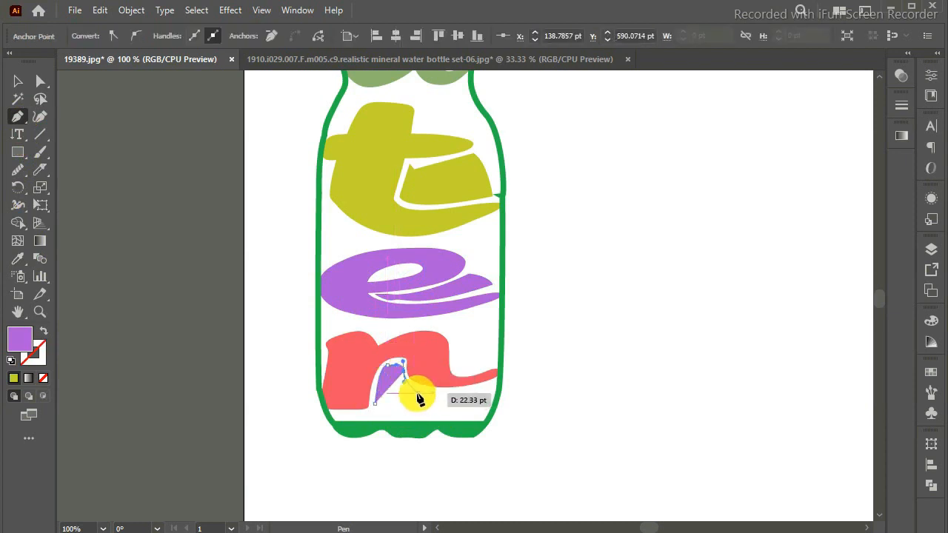
click(418, 393)
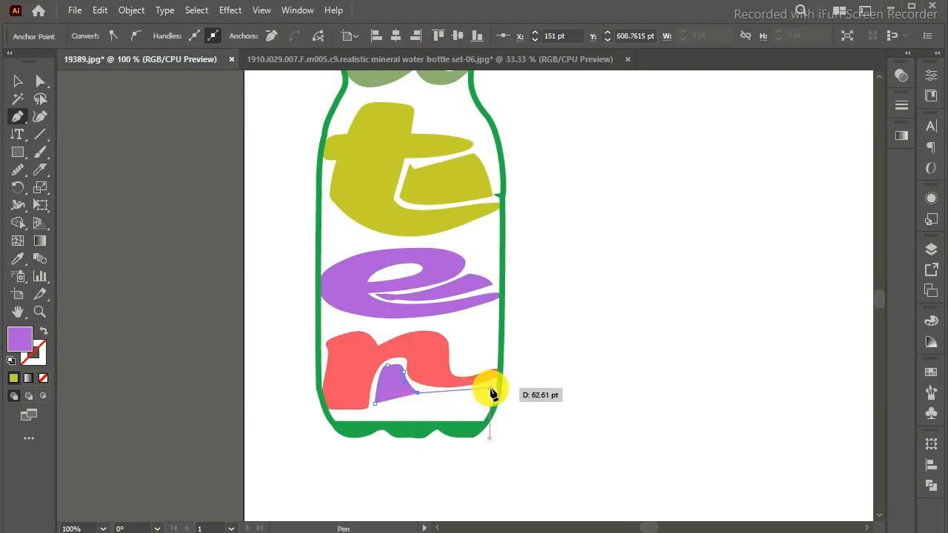
drag(489, 388, 485, 412)
click(483, 411)
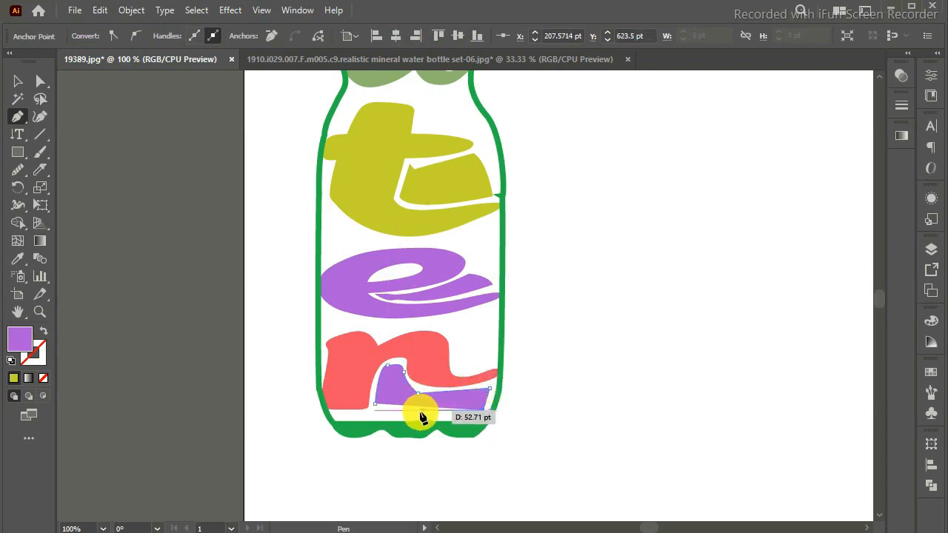
drag(374, 410, 335, 394)
click(375, 409)
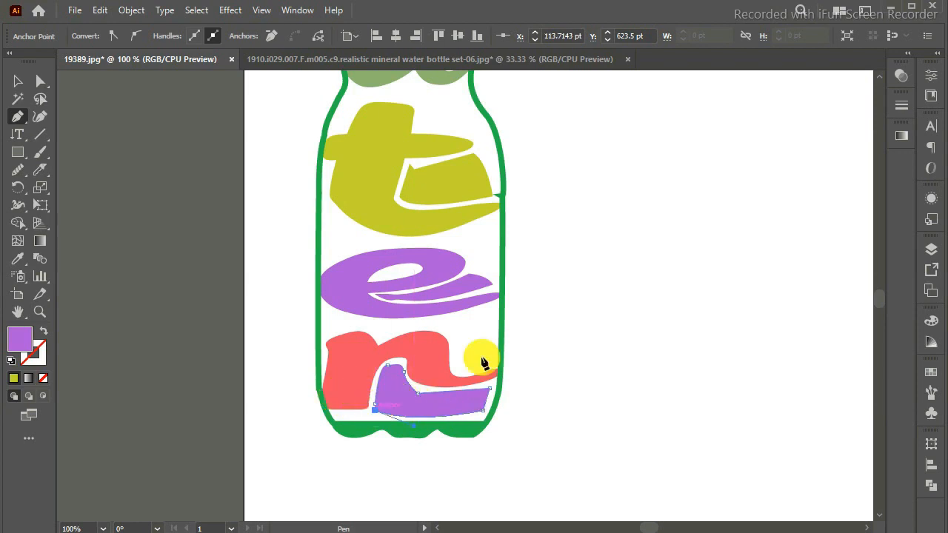
click(17, 258)
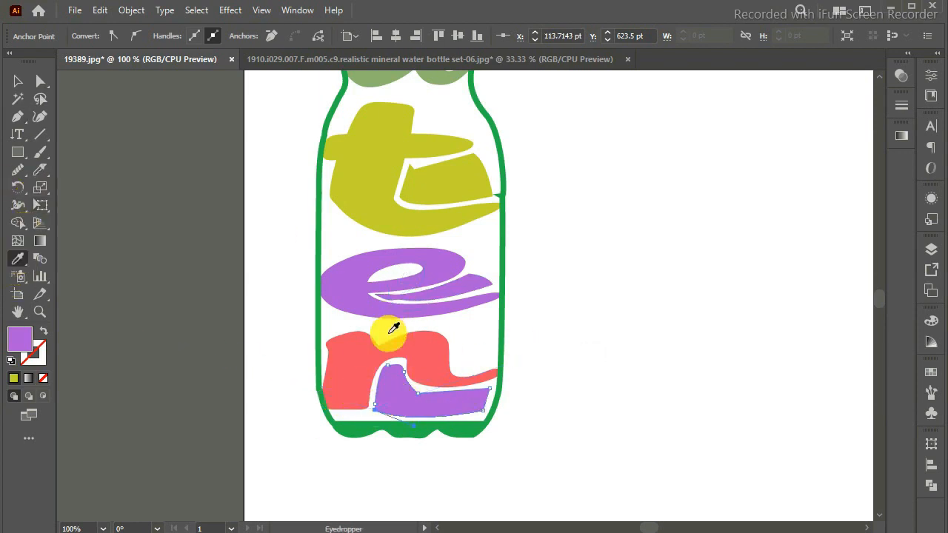
click(368, 356)
Examine the complete bottle lettering design on the artboard, from the cap to the base.
click(18, 81)
key(ctrl+minus)
key(ctrl+minus)
key(ctrl+minus)
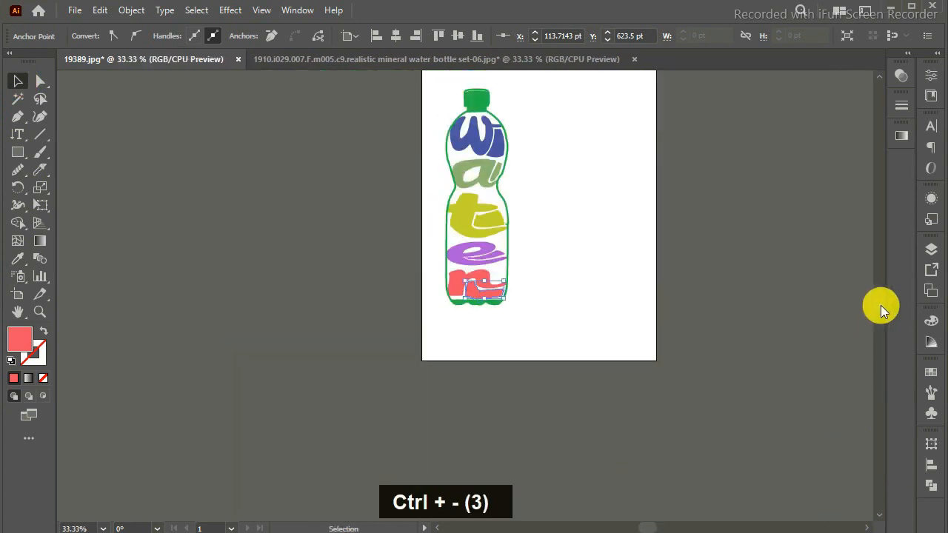
drag(880, 305, 880, 300)
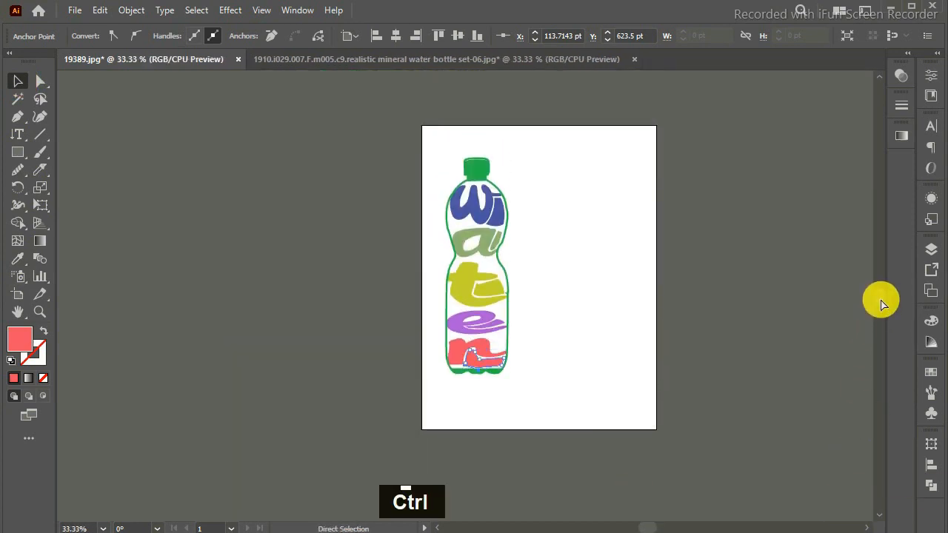
key(ctrl+equal)
key(ctrl+equal)
drag(880, 297, 881, 295)
key(ctrl+minus)
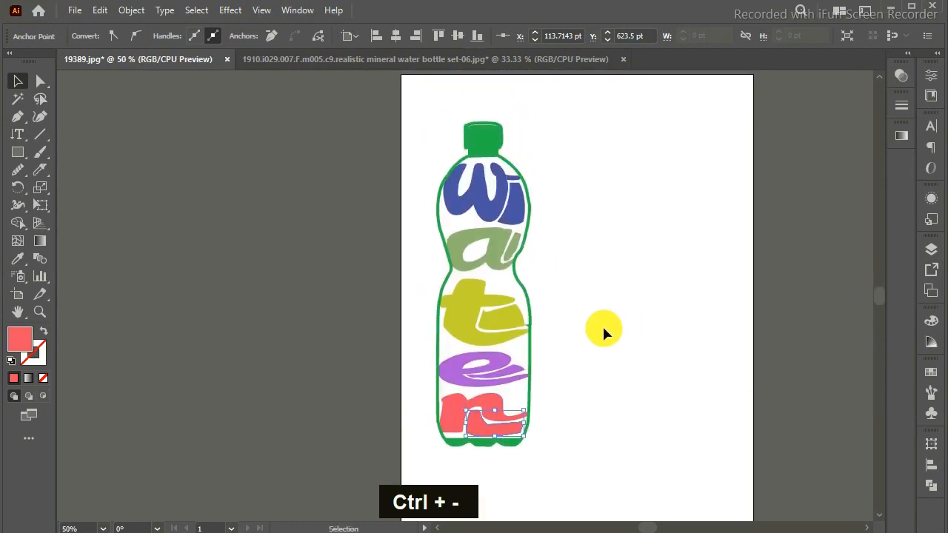